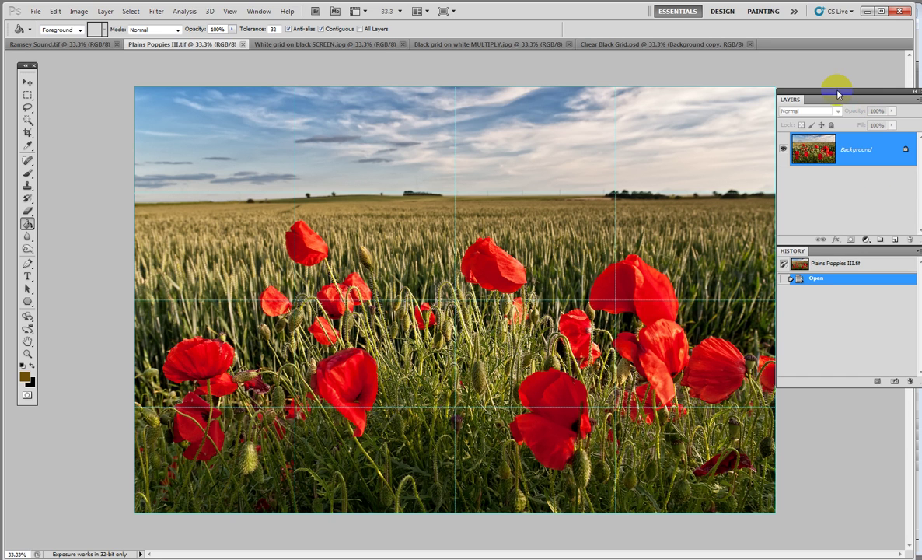
- Hide and reshow the Layers and History panels while keeping the toolbox on screen
key("shift+Tab")
key("shift+Tab")
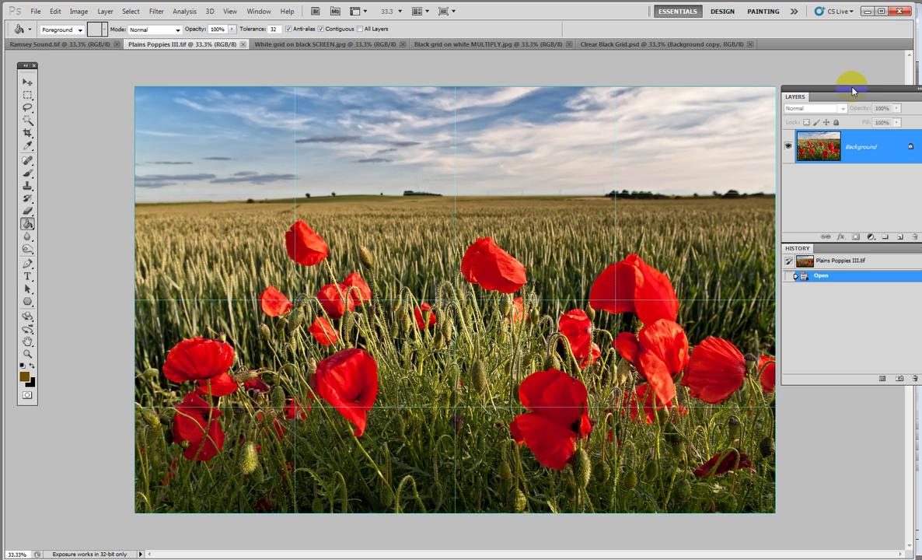
key("shift+Tab")
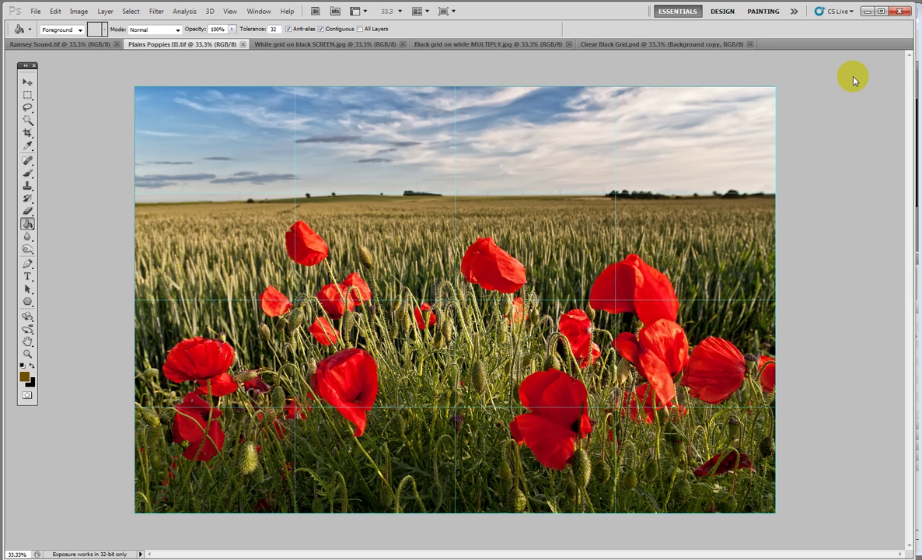
key("shift+Tab")
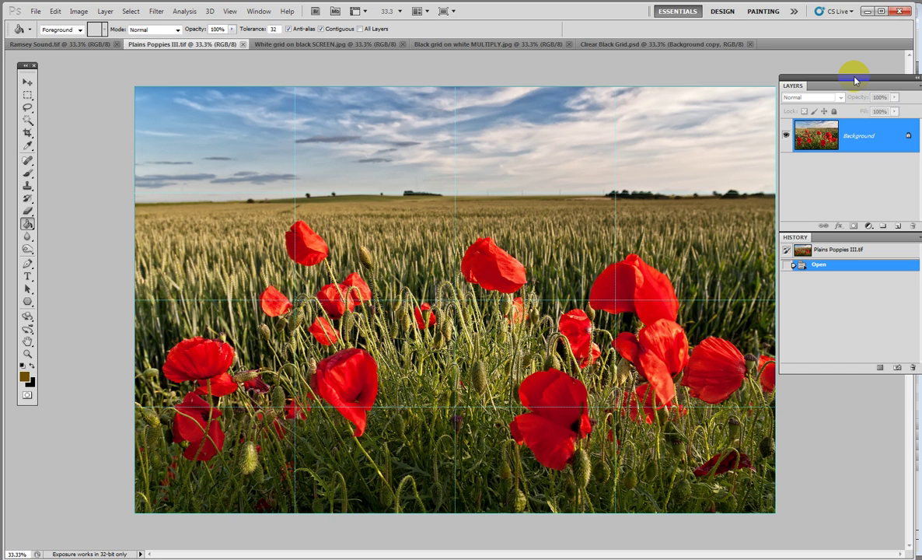
- Toggle the Layers panel group off and back on several times, leaving it shown
key("F7")
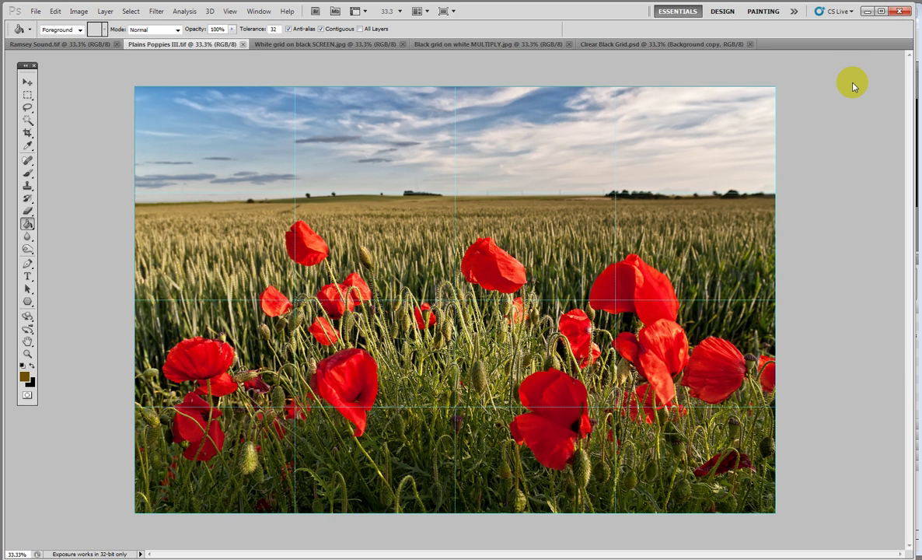
key("F7")
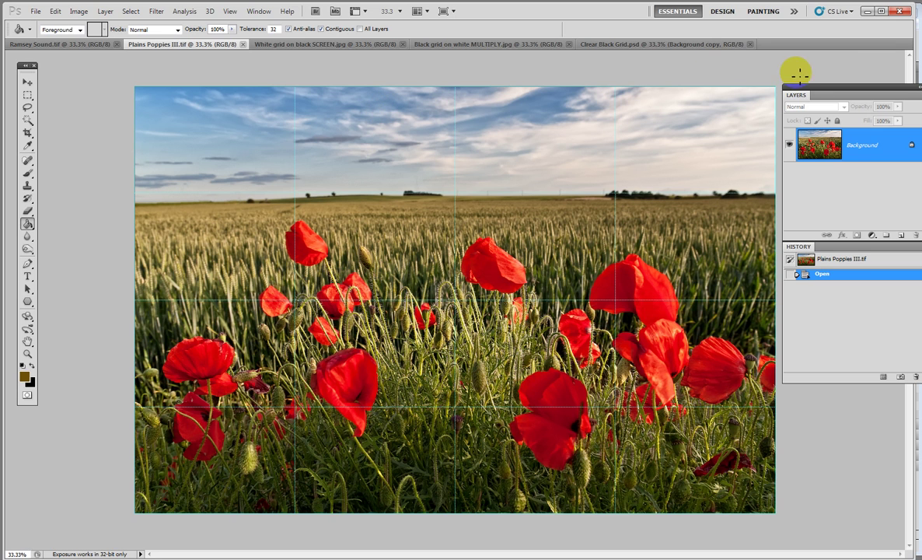
key("F7")
key("F7")
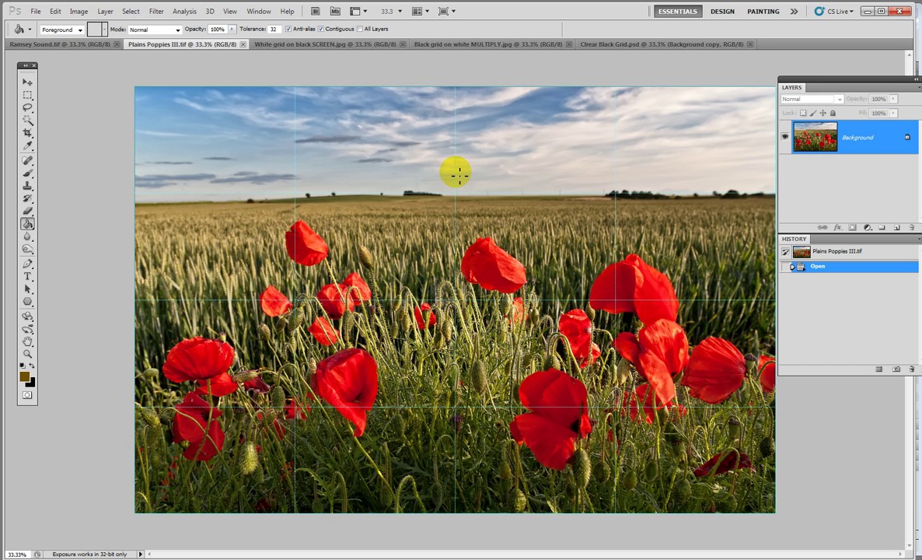
left_click(853, 79)
key("F7")
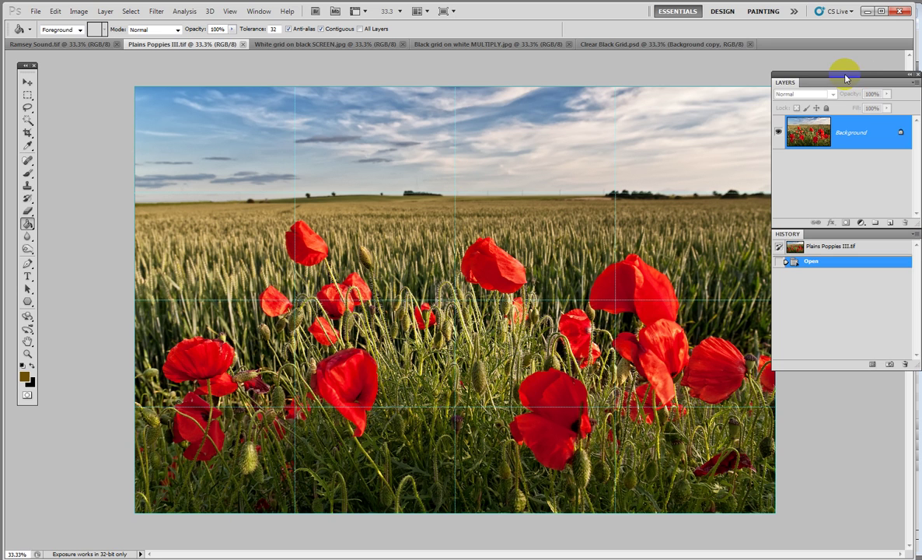
key("F7")
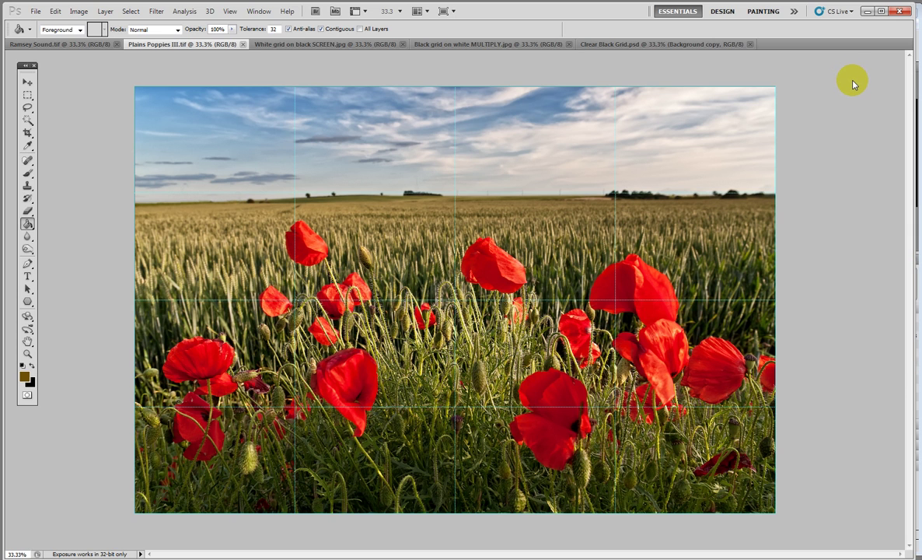
key("F7")
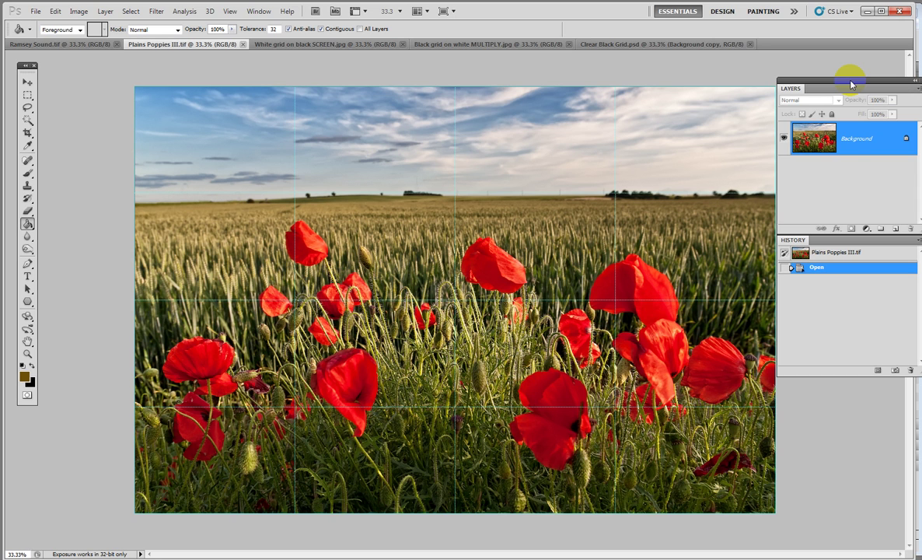
- Add a new layer above the poppies photo and fill it with white
left_click(896, 230)
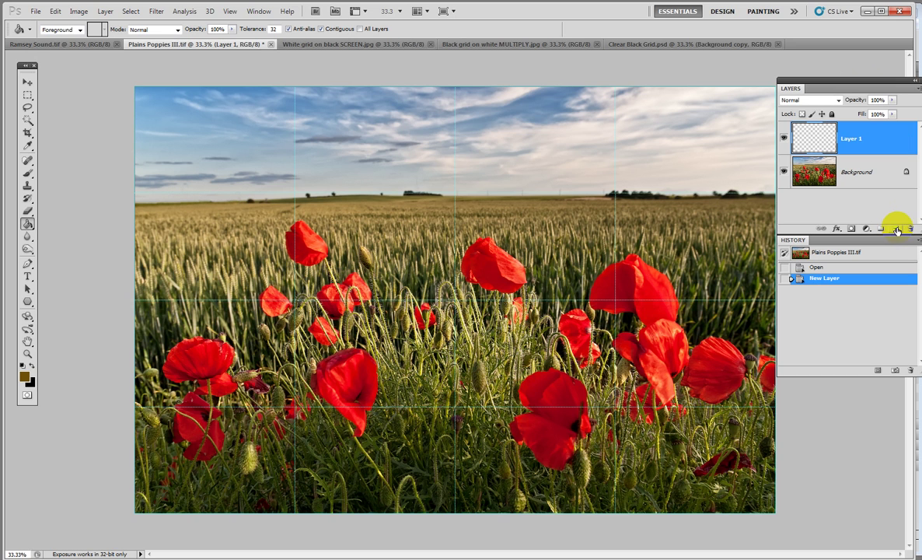
left_click(31, 363)
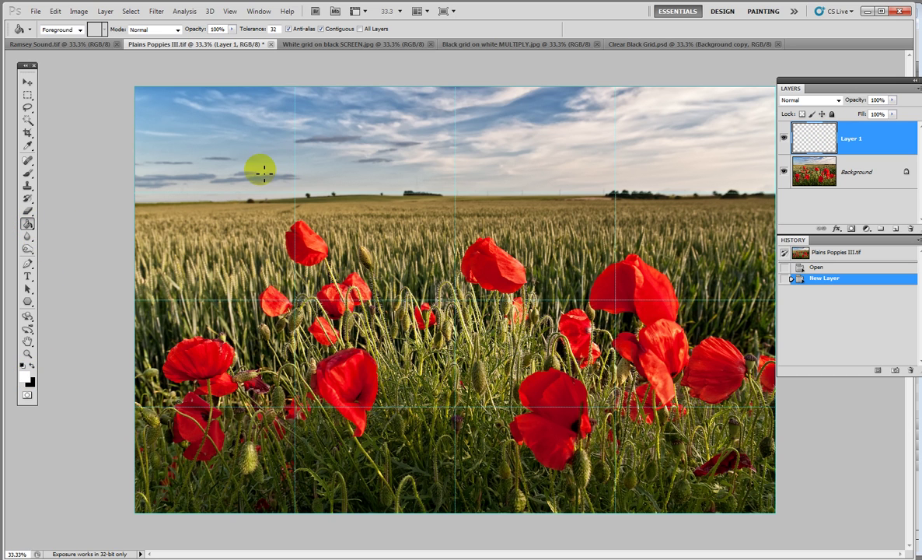
left_click(211, 163)
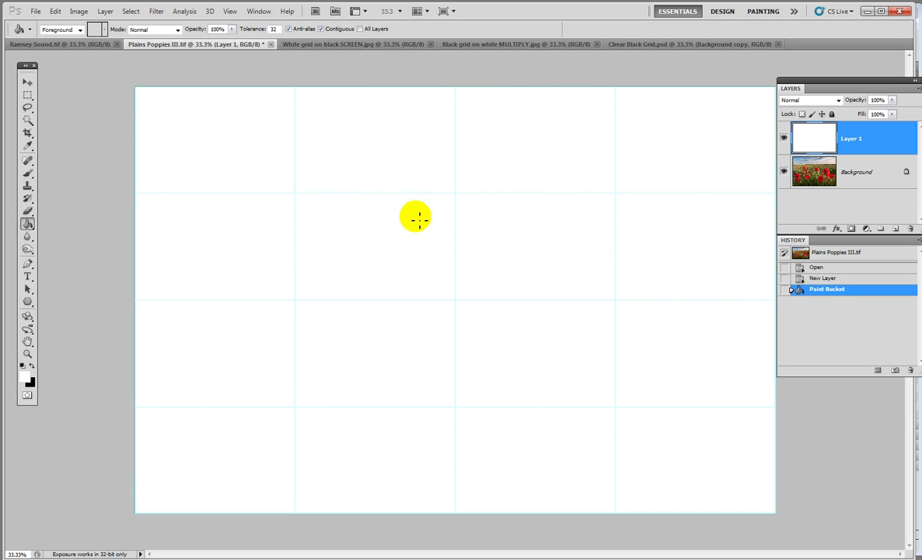
- Set the foreground colour to black and select the first full-height grid column with the Rectangular Marquee
left_click(32, 365)
key("d")
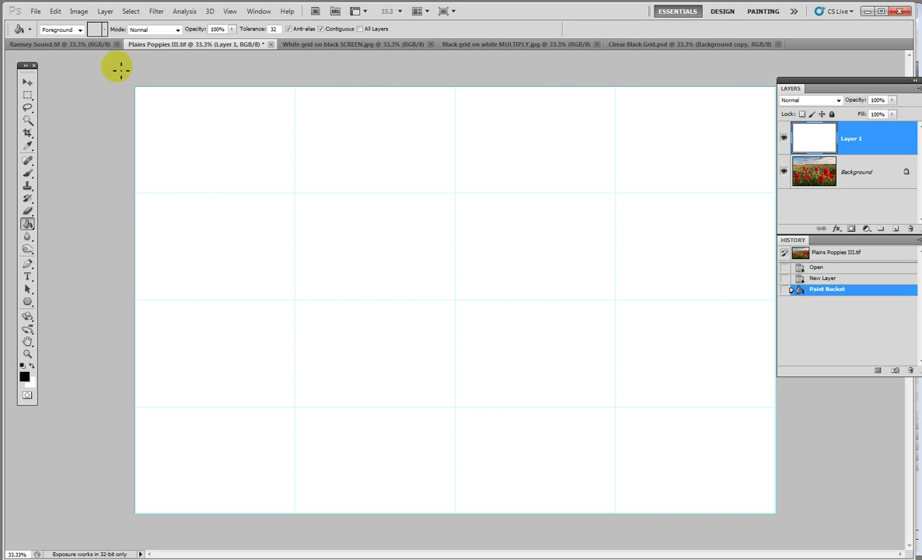
left_click(28, 94)
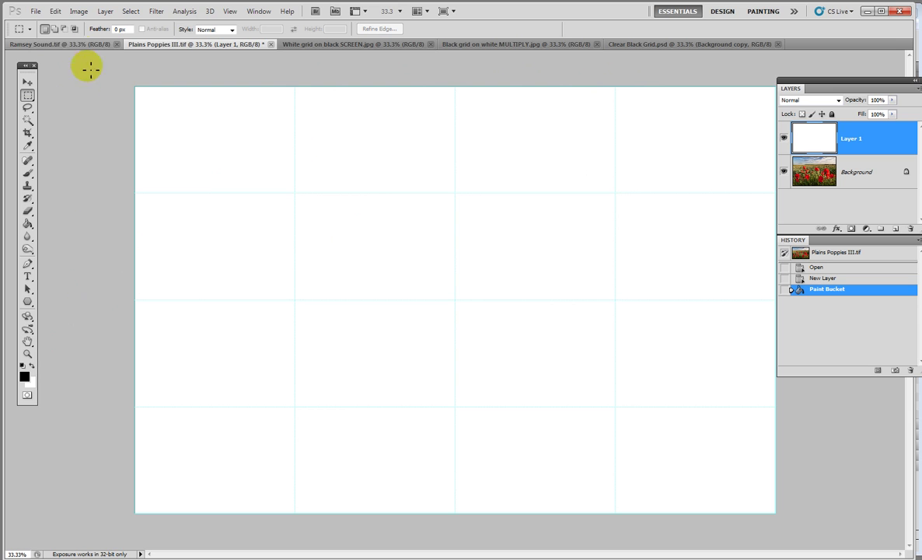
left_click(55, 11)
left_click(78, 11)
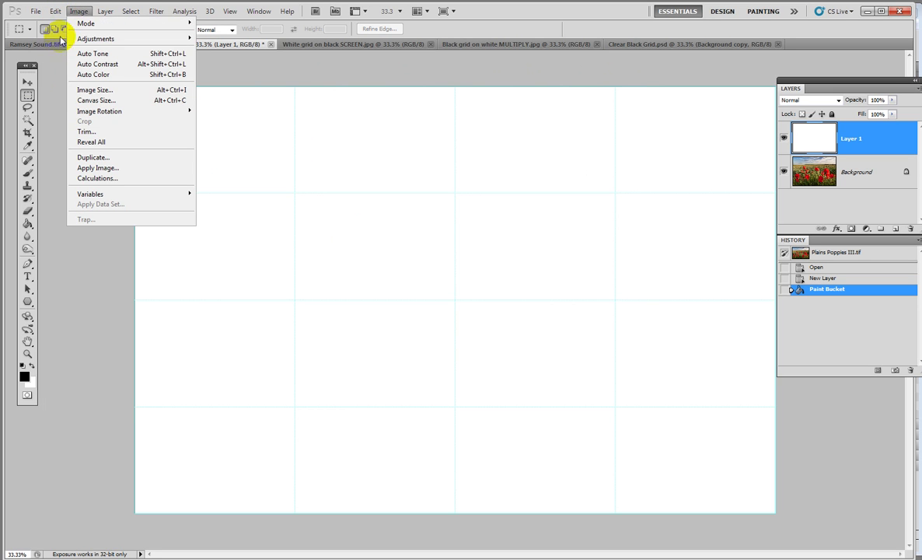
left_click(47, 77)
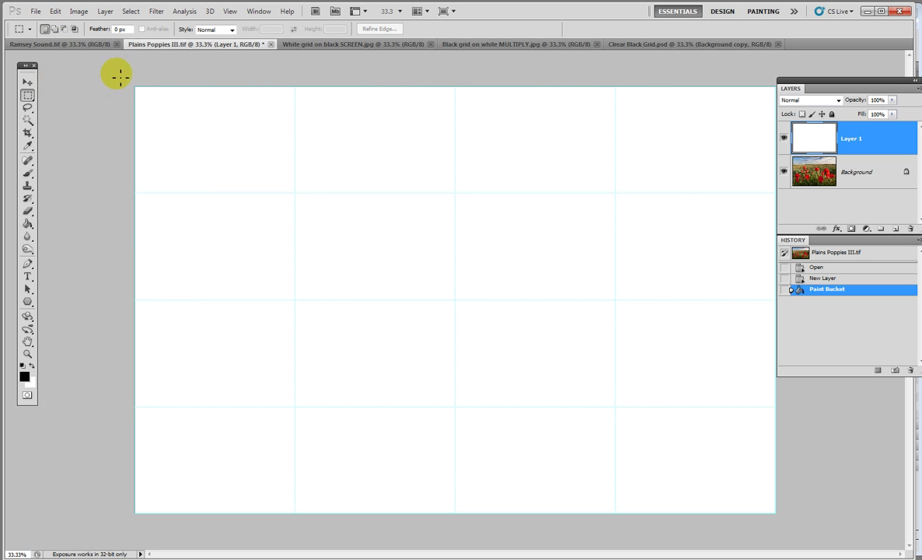
left_click_drag(120, 77, 294, 515)
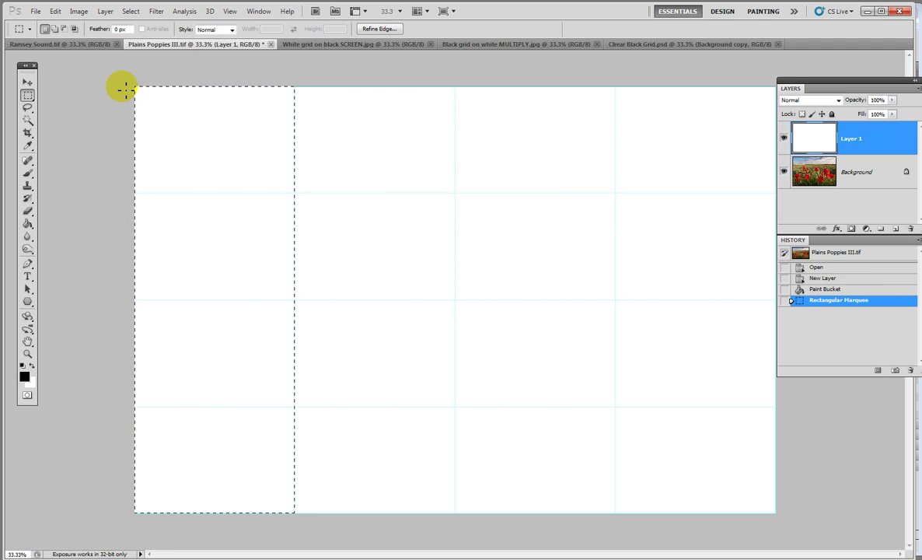
- Stroke the selected column with a 60 px black line inside, and revert the photo to its opened state
left_click(56, 11)
left_click(66, 180)
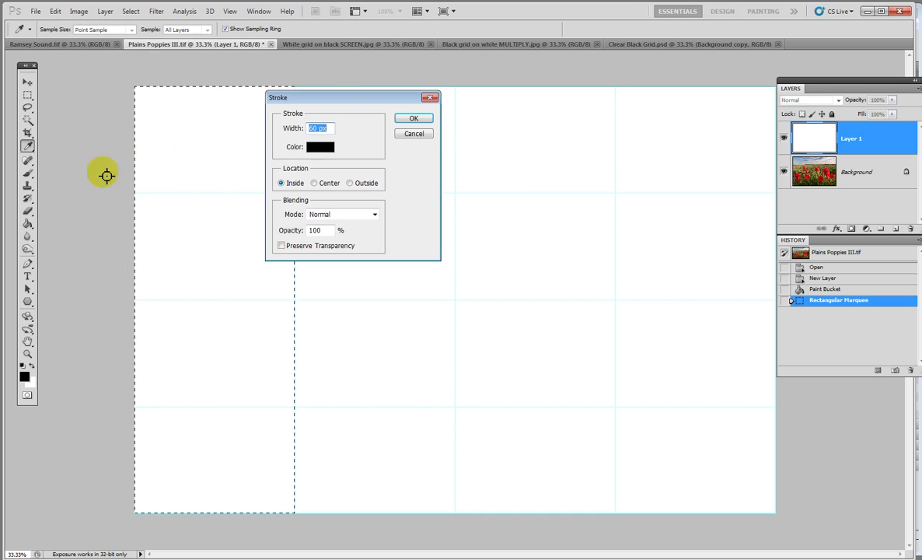
left_click(414, 118)
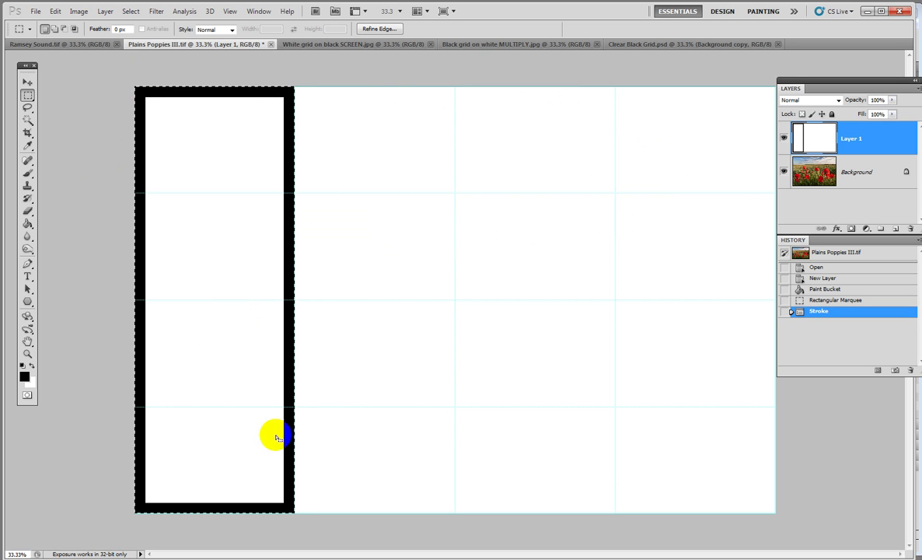
left_click(817, 268)
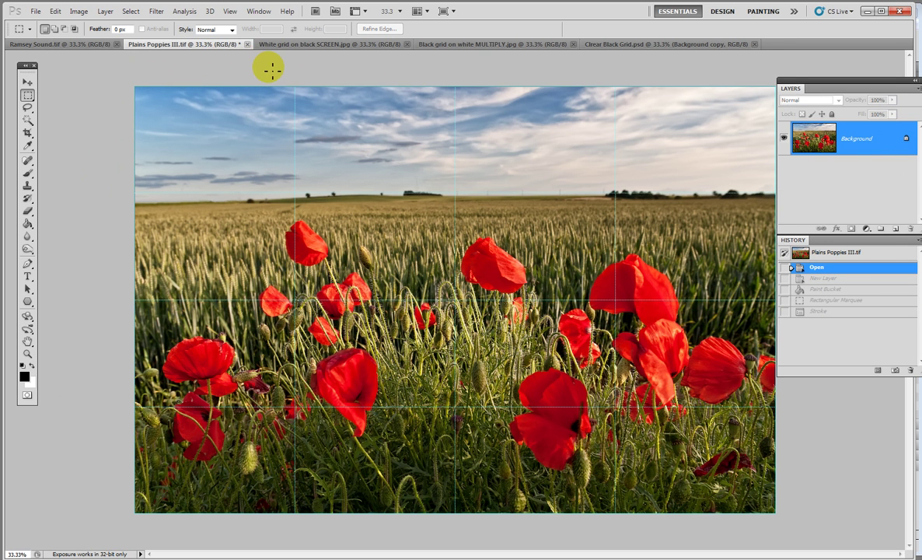
- Bring up Black grid on white MULTIPLY.jpg and float its window over the poppies photo, leaving part of the photo exposed
left_click(461, 45)
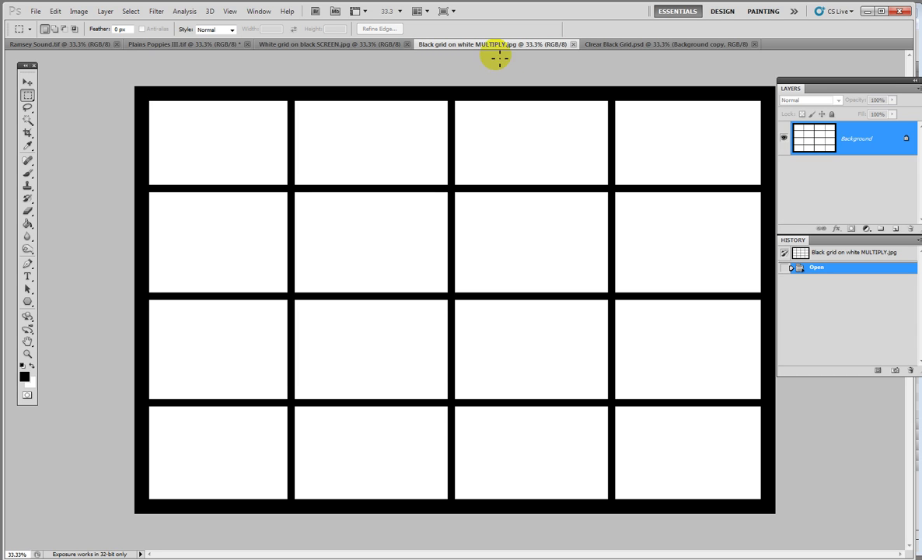
mouse_move(459, 88)
left_mouse_down()
mouse_move(583, 93)
mouse_move(676, 111)
mouse_move(463, 76)
left_mouse_up()
left_click_drag(483, 45, 202, 149)
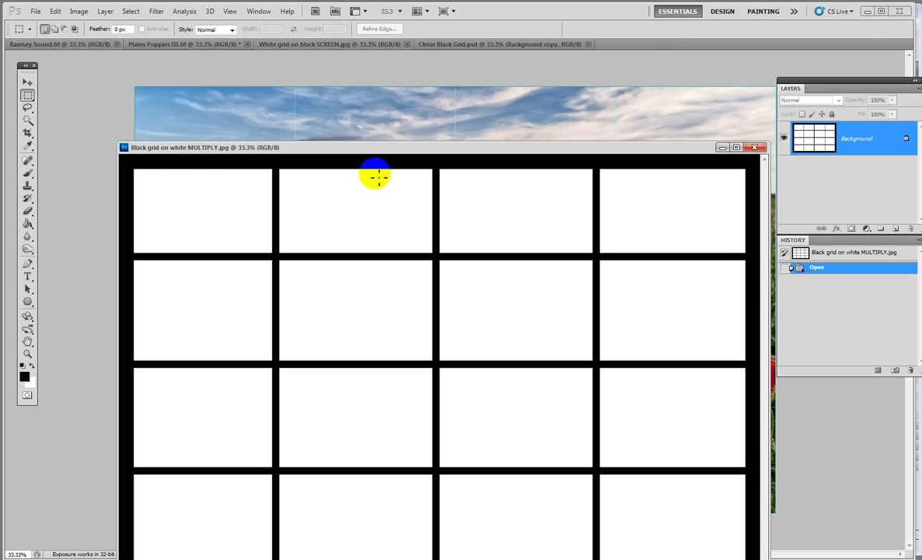
left_click_drag(382, 148, 361, 167)
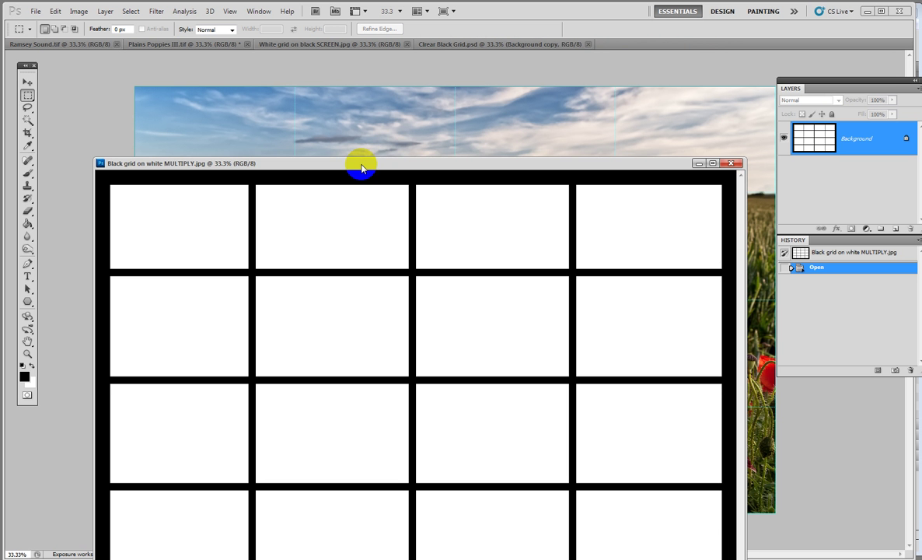
- Copy the black grid into Plains Poppies III.tif as a layer aligned with the photo, and minimize the grid's window
left_click(28, 82)
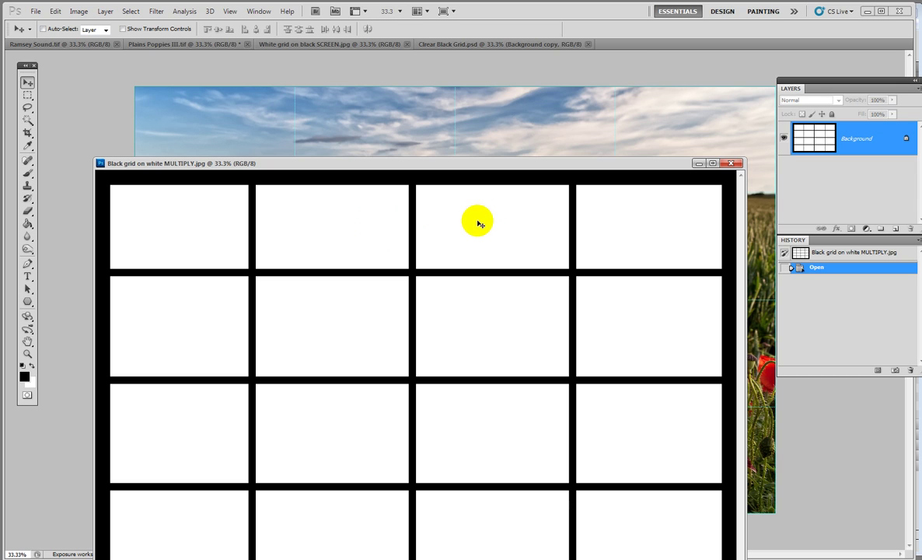
left_click_drag(480, 224, 511, 140)
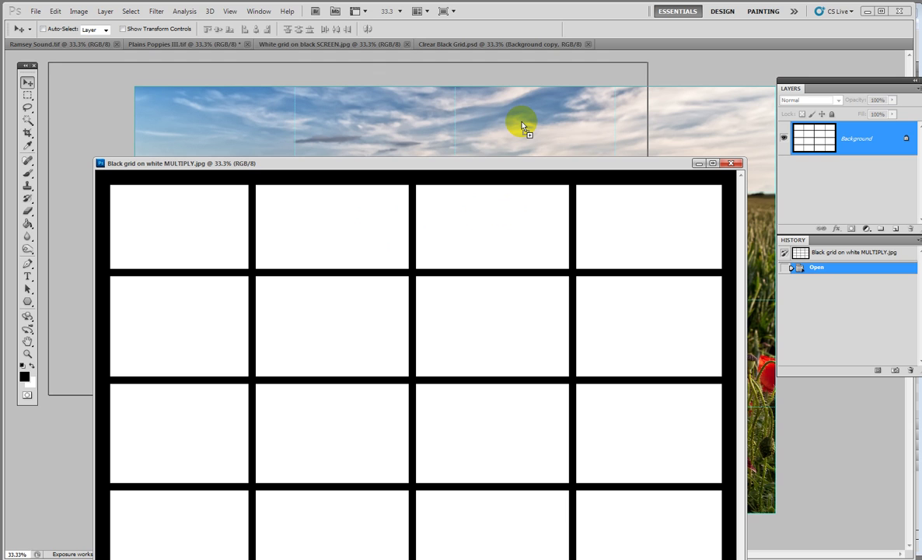
left_click_drag(523, 126, 524, 125)
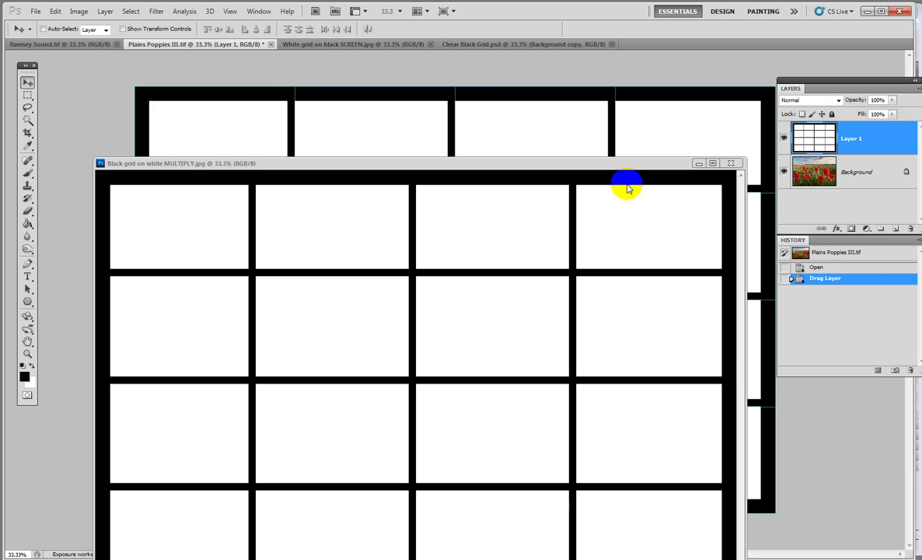
left_click(698, 164)
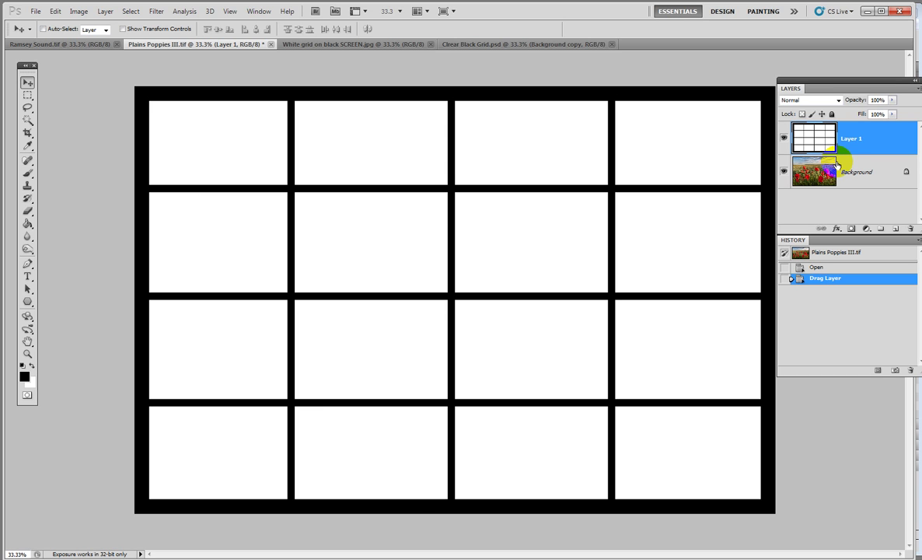
- Set the grid layer's blend mode to Multiply and view the result with the panels briefly hidden
left_click(800, 103)
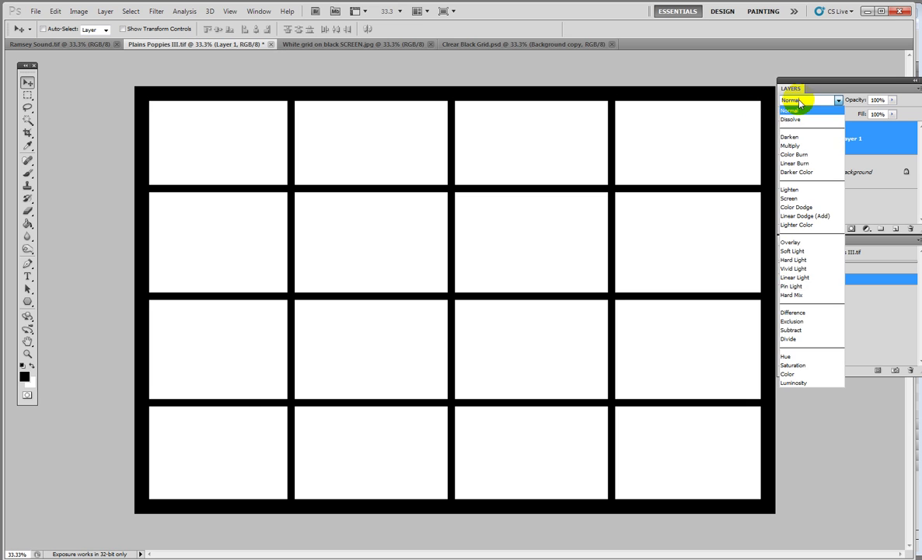
left_click(790, 147)
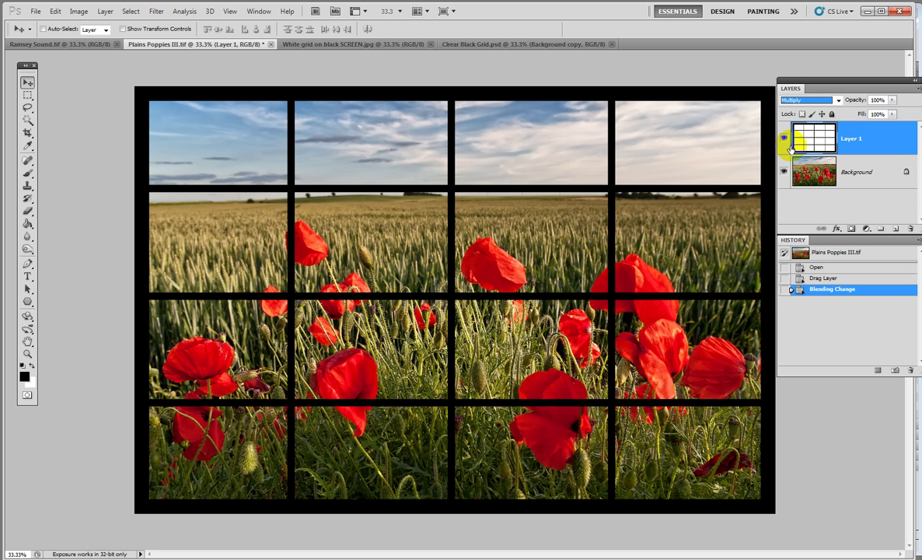
key("shift+Tab")
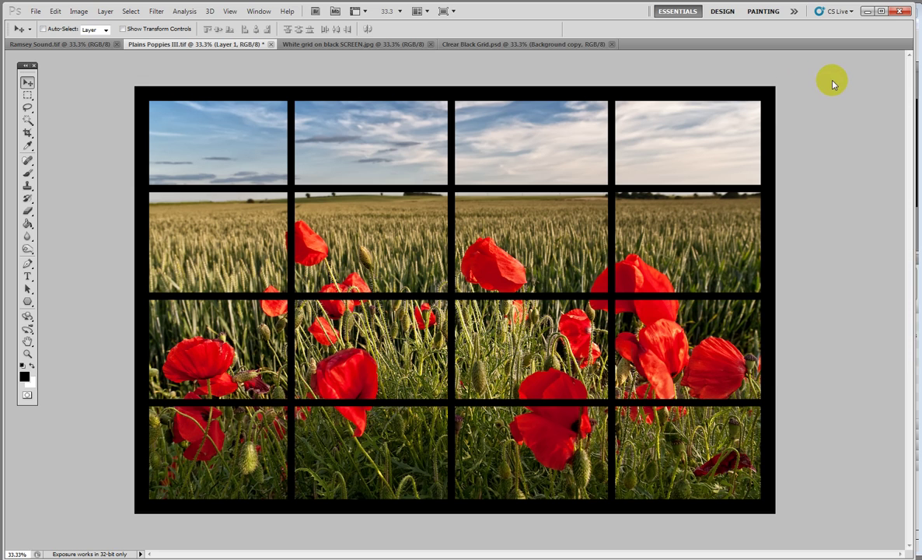
key("shift+Tab")
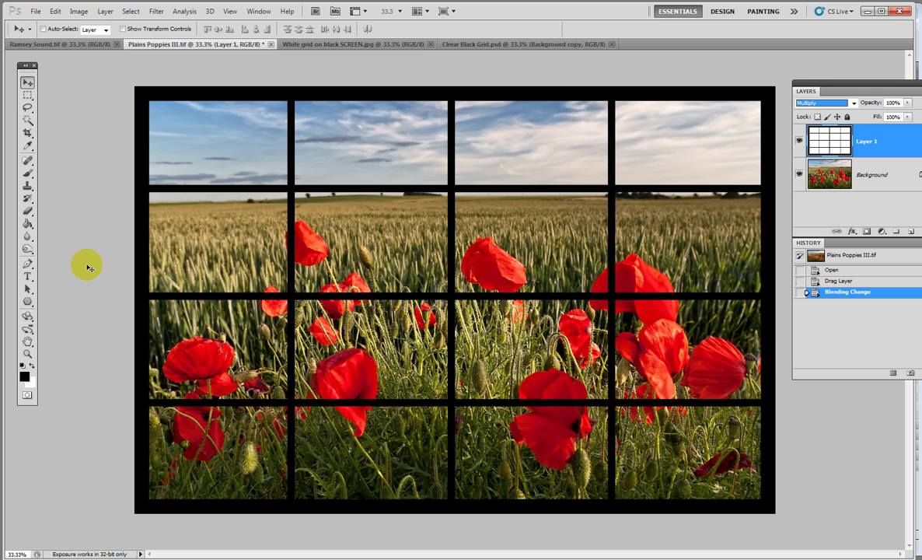
- Review the Guides, Grid & Slices preferences for the gridline spacing and subdivisions, and leave them without changes
left_click(56, 12)
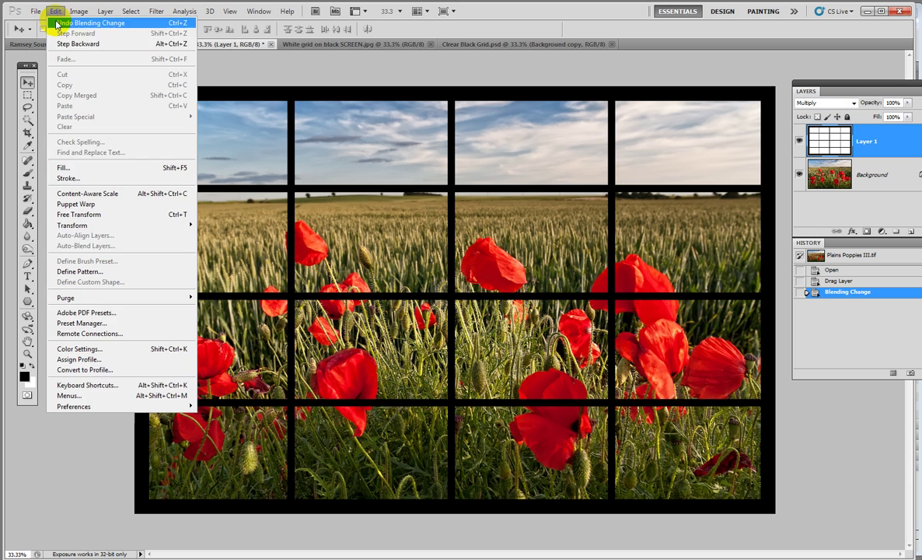
mouse_move(80, 408)
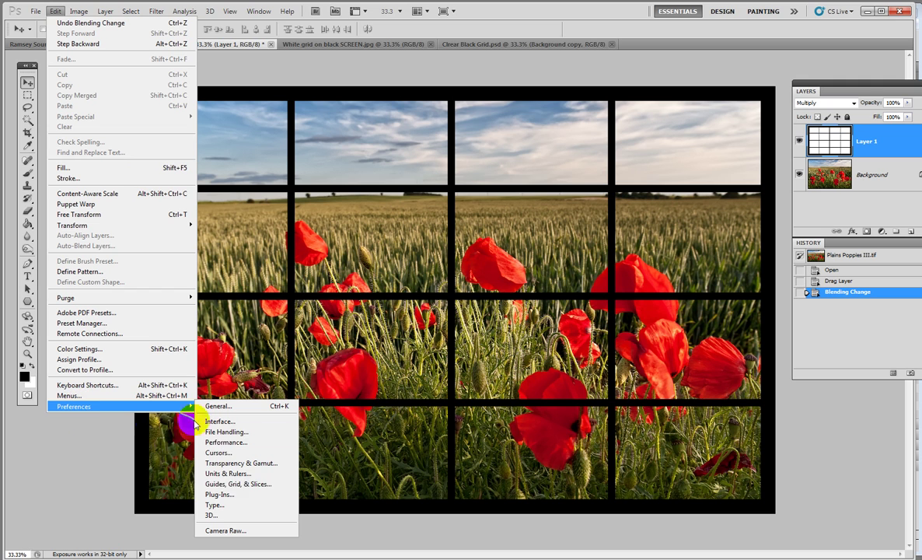
left_click(238, 488)
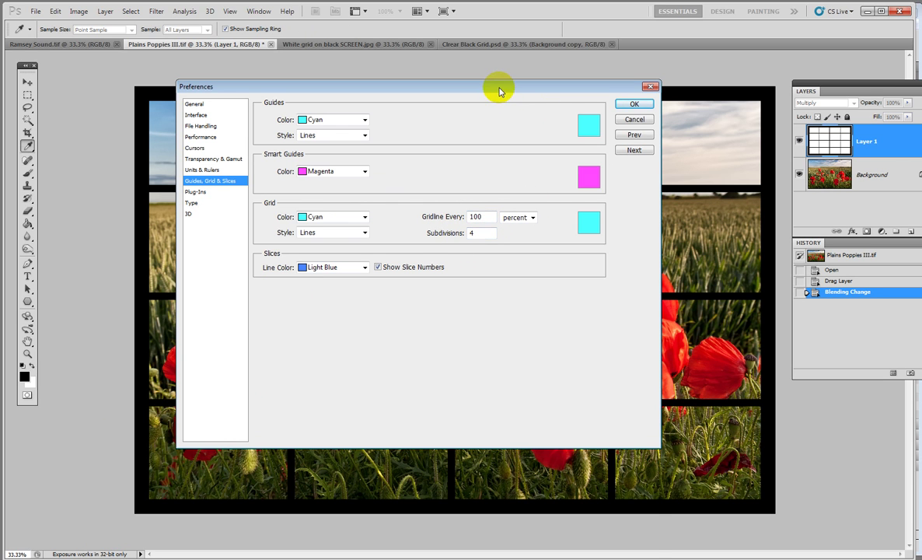
left_click_drag(498, 87, 488, 118)
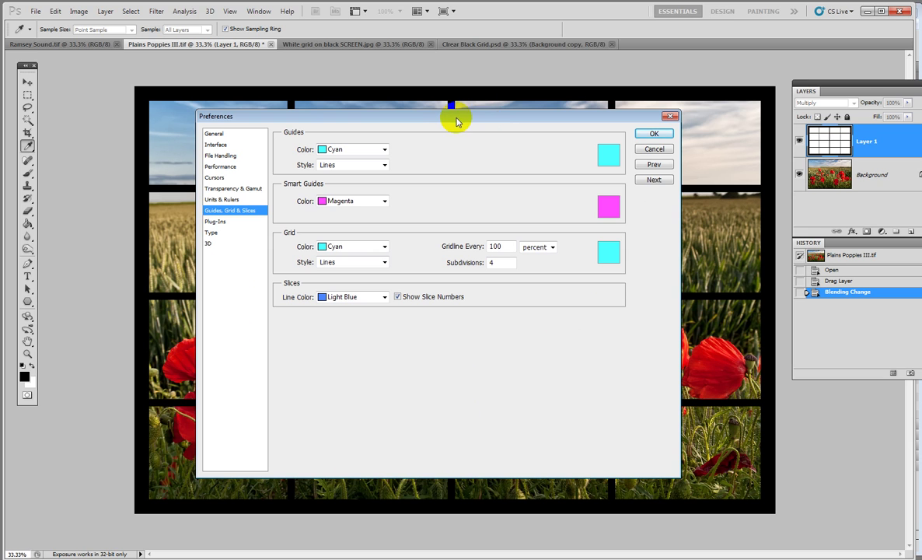
left_click_drag(442, 121, 451, 122)
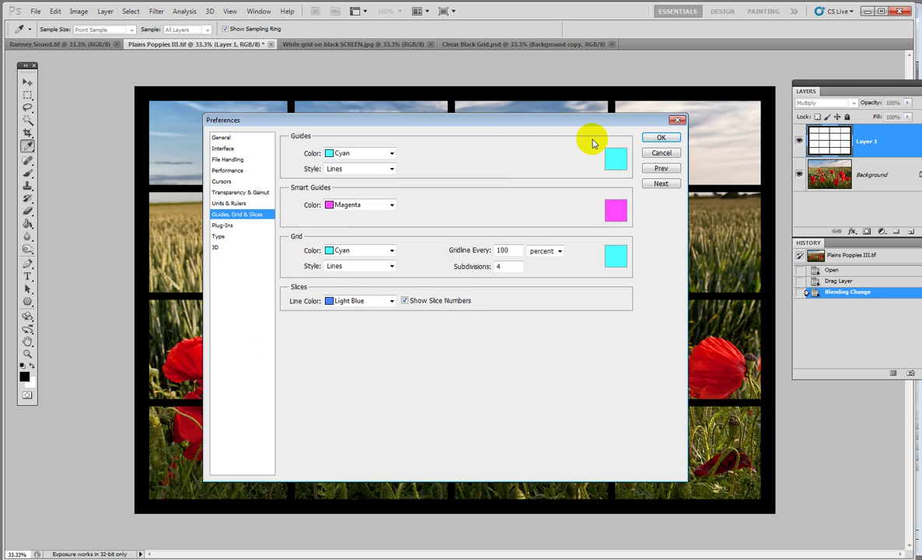
left_click(661, 153)
key("v")
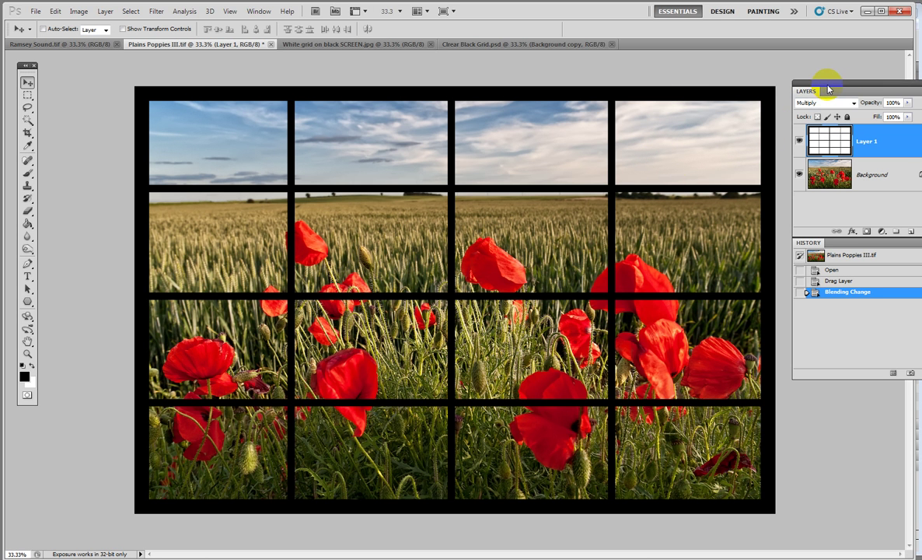
- Delete the black grid layer from Plains Poppies III.tif
left_click_drag(828, 89, 778, 76)
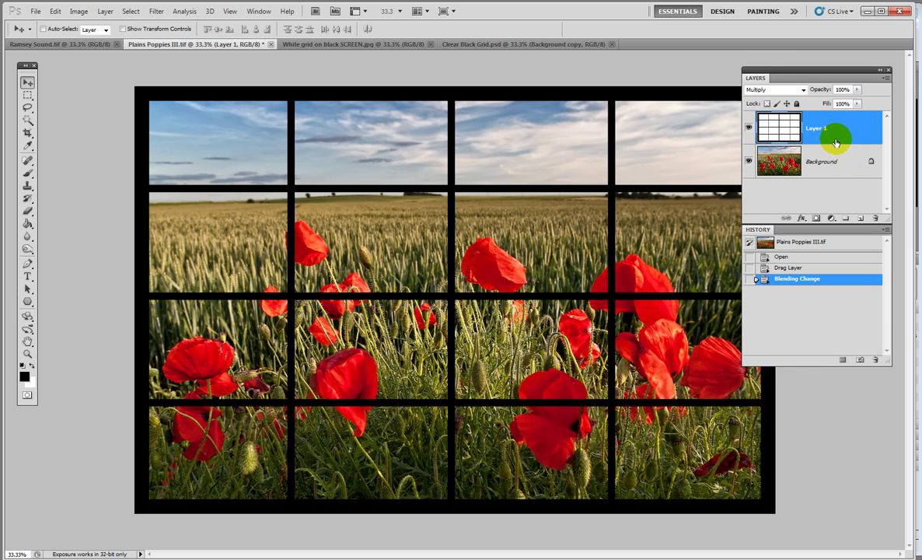
left_click_drag(829, 129, 875, 218)
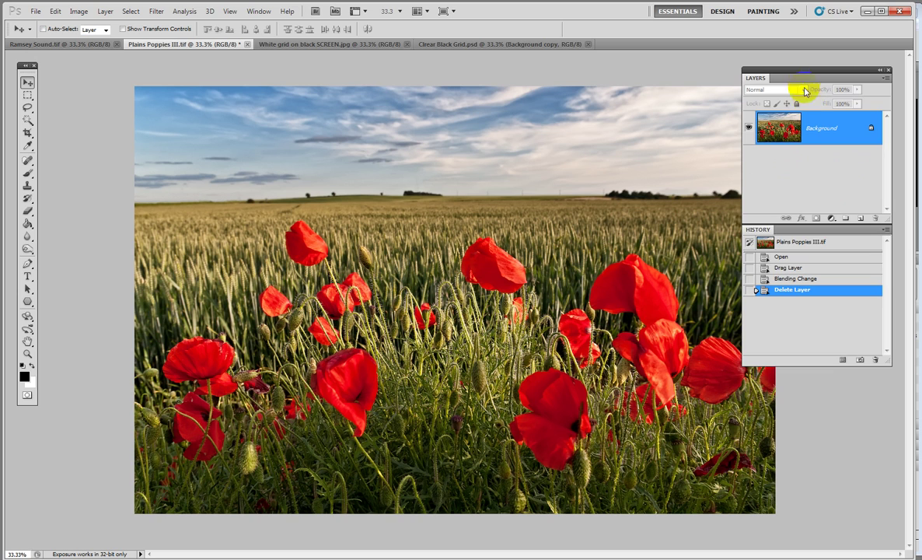
left_click_drag(786, 77, 817, 80)
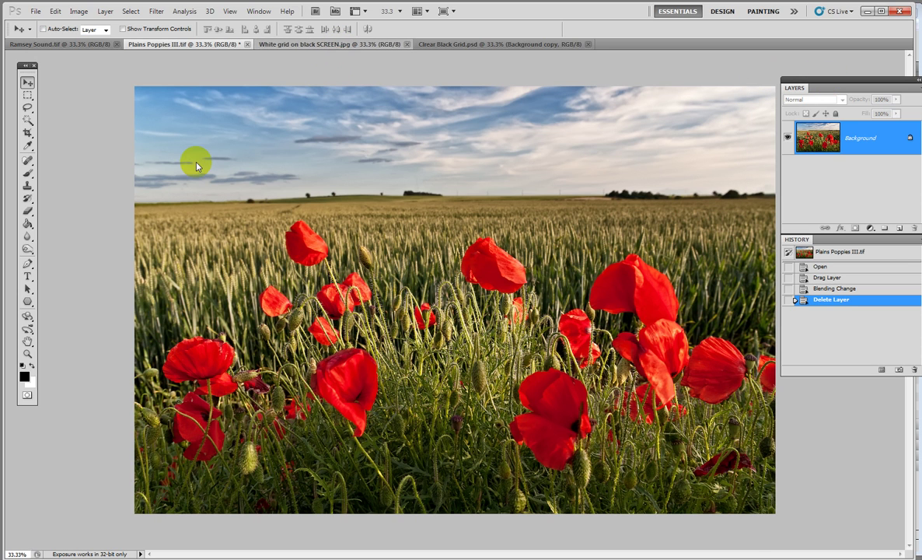
- Float White grid on black SCREEN.jpg, copy its grid into Plains Poppies III.tif as an aligned layer, and minimize the grid's window
left_click_drag(329, 44, 329, 190)
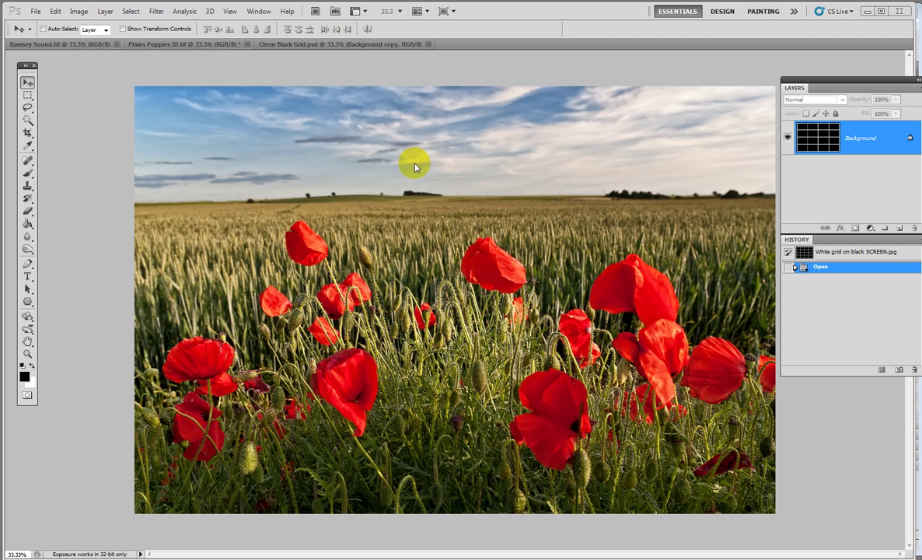
mouse_move(391, 200)
left_mouse_down()
mouse_move(377, 200)
mouse_move(393, 228)
mouse_move(340, 222)
mouse_move(374, 148)
mouse_move(397, 124)
left_mouse_up()
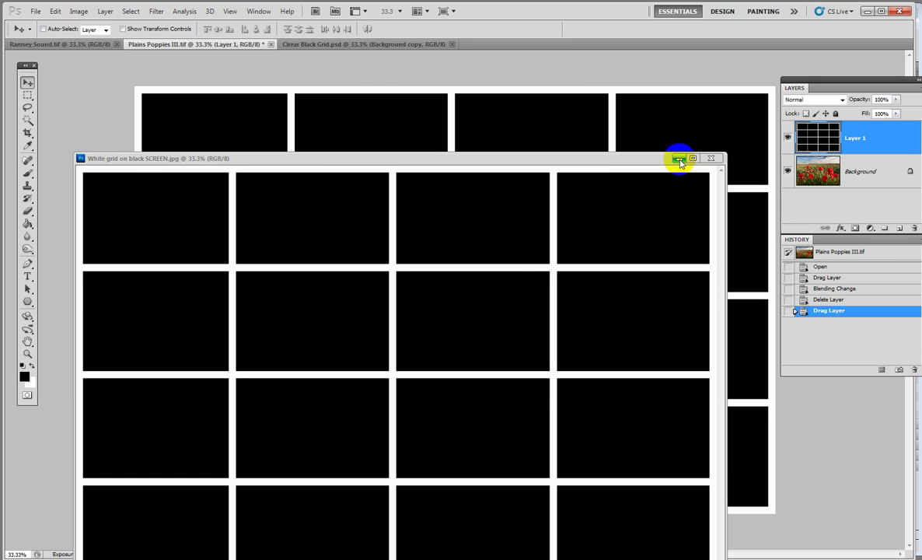
left_click(679, 160)
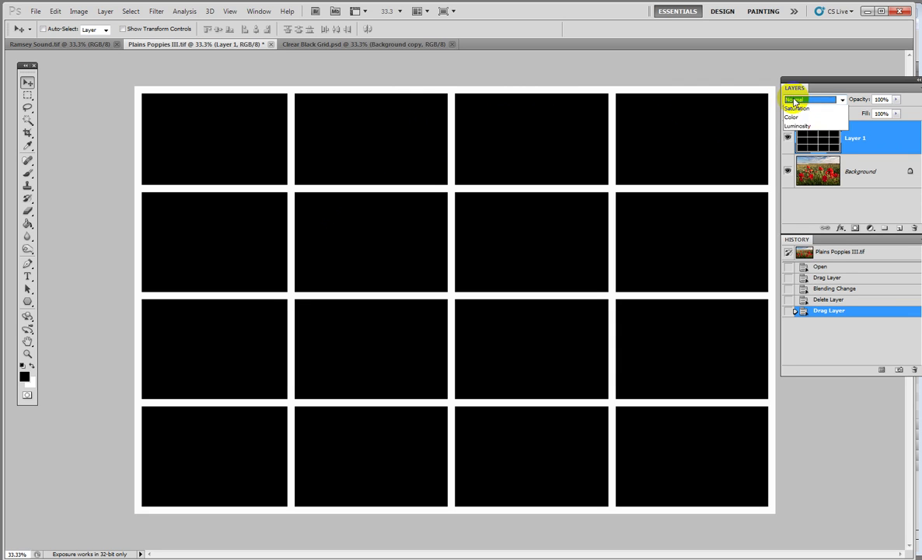
- Set the white grid layer's blend mode to Screen and view the result with the panels hidden
left_click(794, 101)
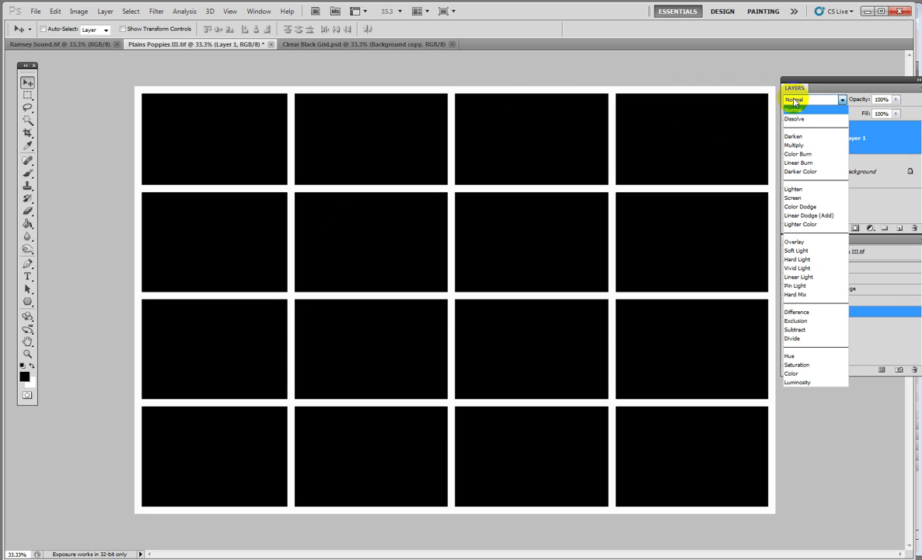
left_click(793, 201)
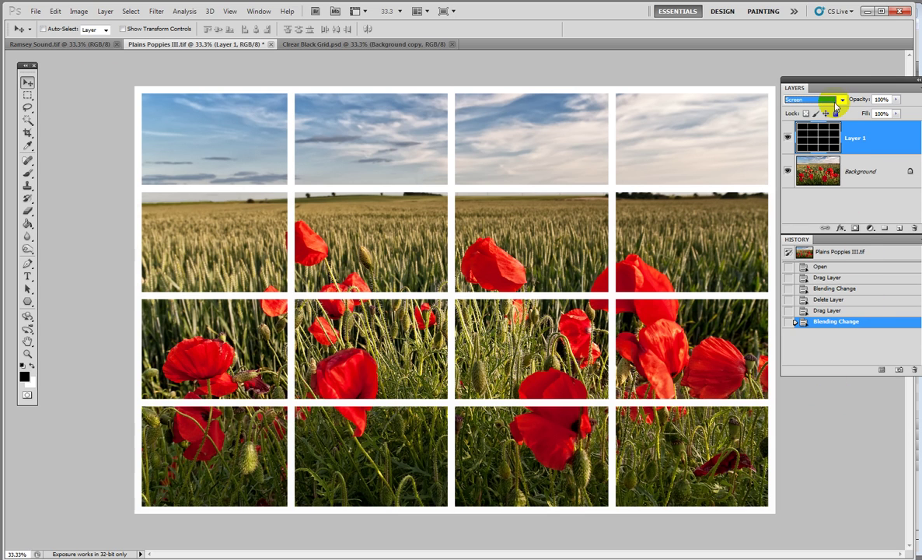
key("shift+Tab")
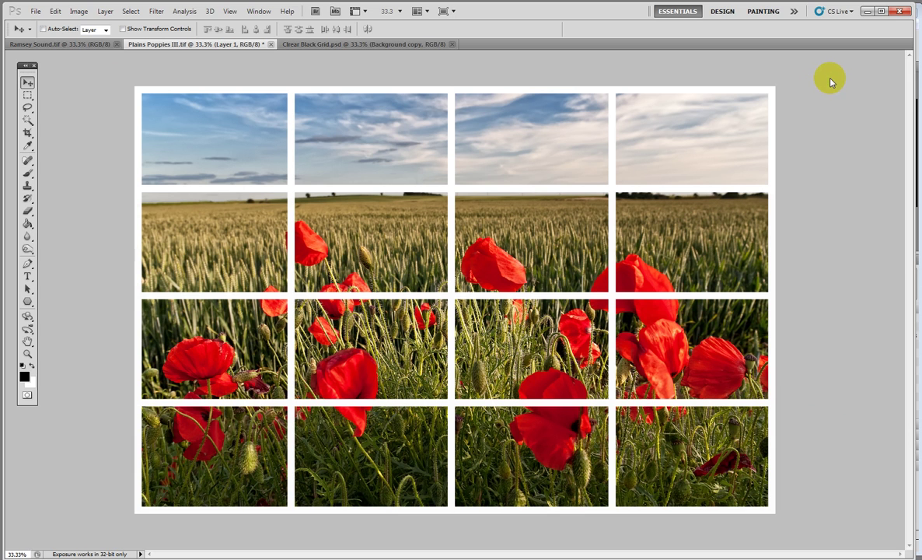
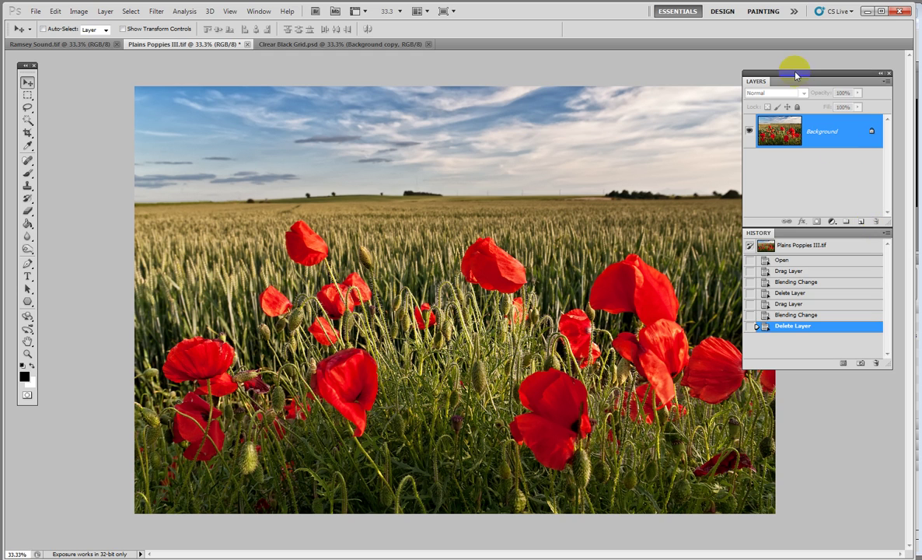
- Add a new layer above the poppies photo and fill it with black using the Paint Bucket
key("shift+Tab")
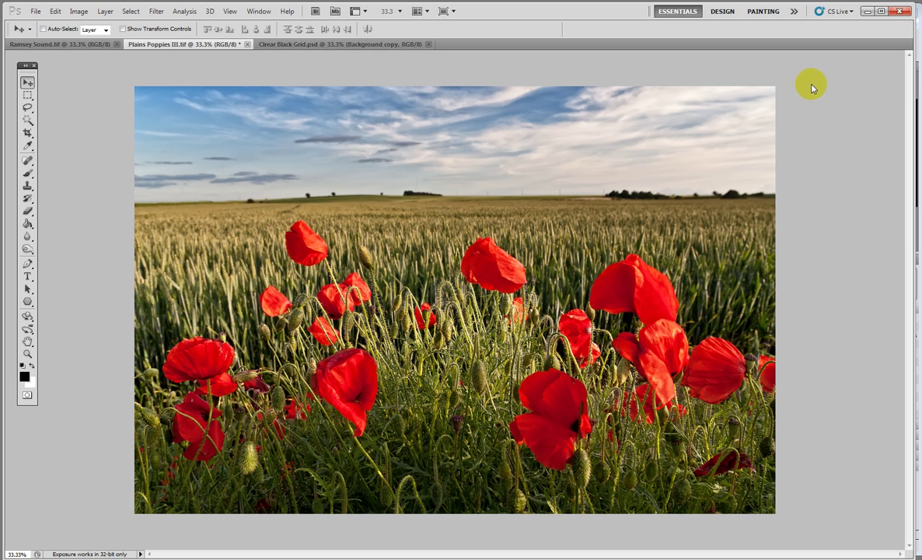
key("shift+Tab")
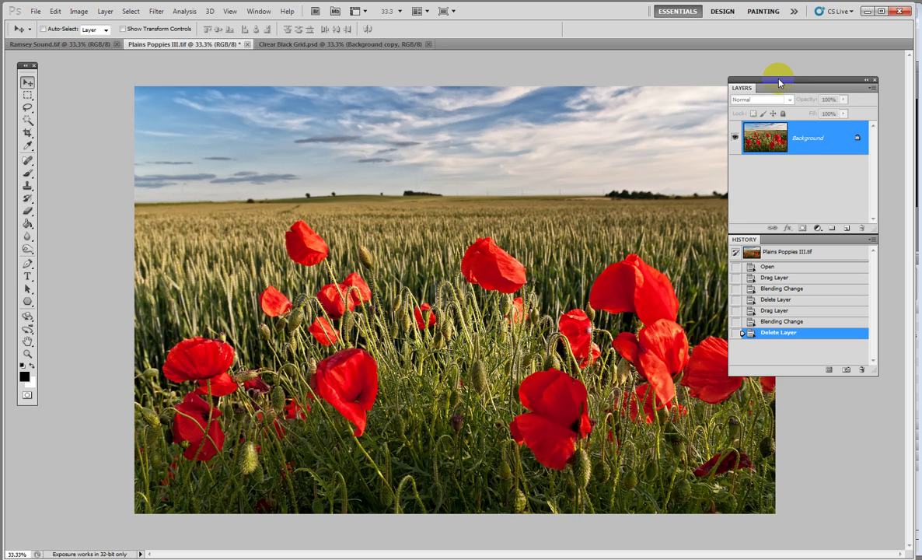
left_click(846, 227)
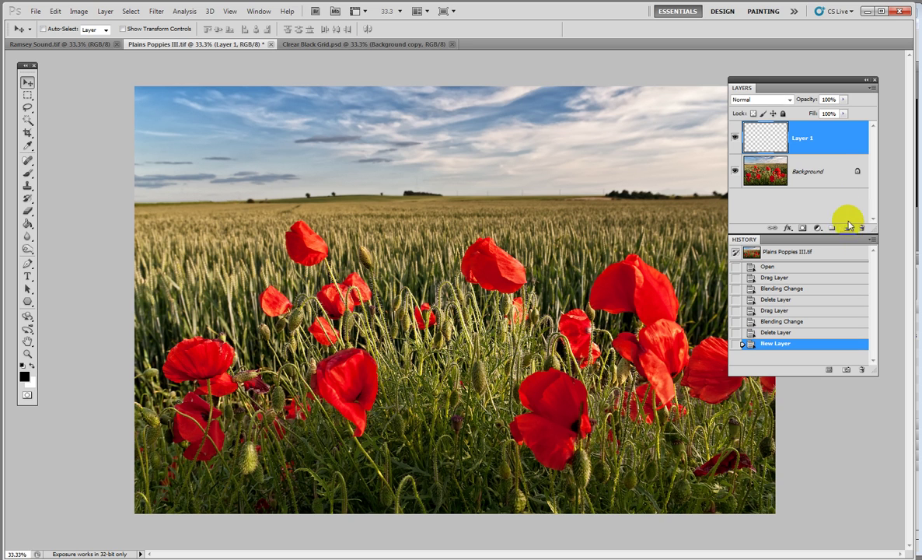
key("shift+Tab")
key("shift+Tab")
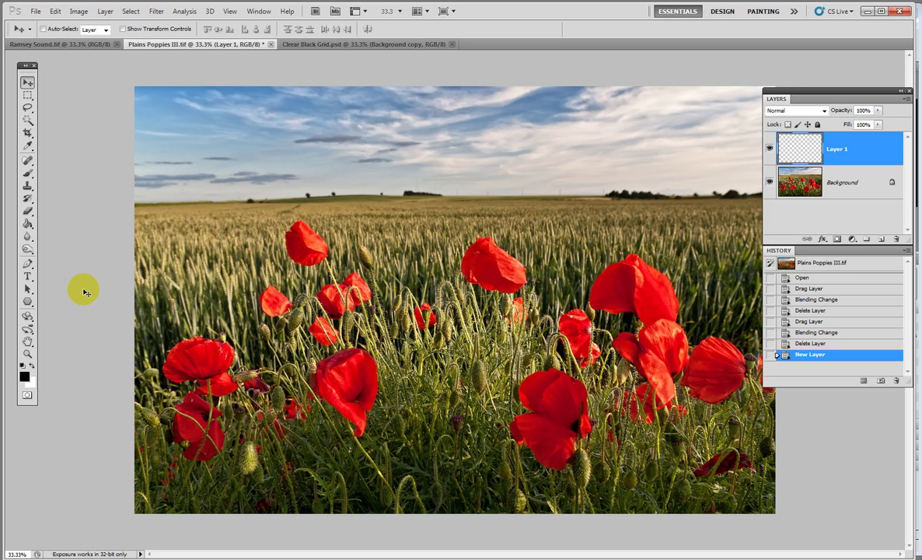
left_click(27, 223)
left_click(326, 230)
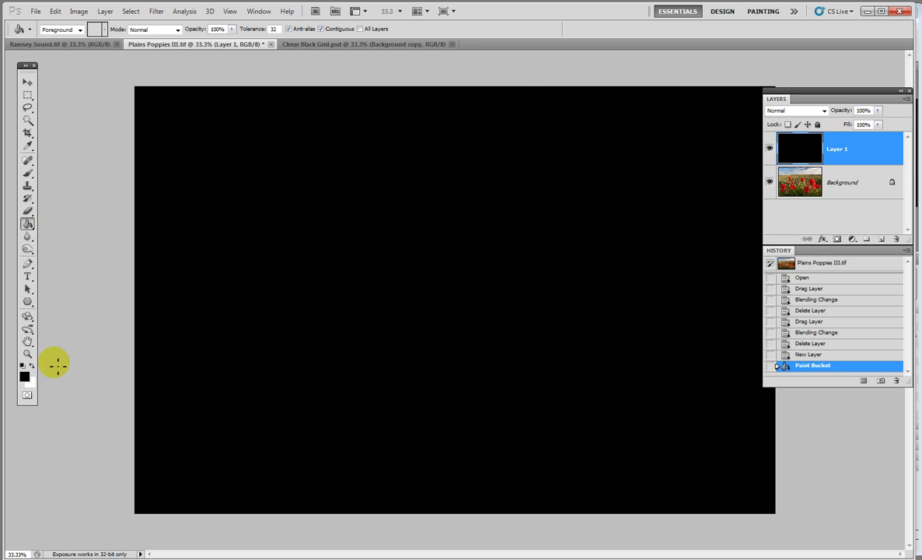
- Set the foreground color to yellow e1d908
left_click(24, 375)
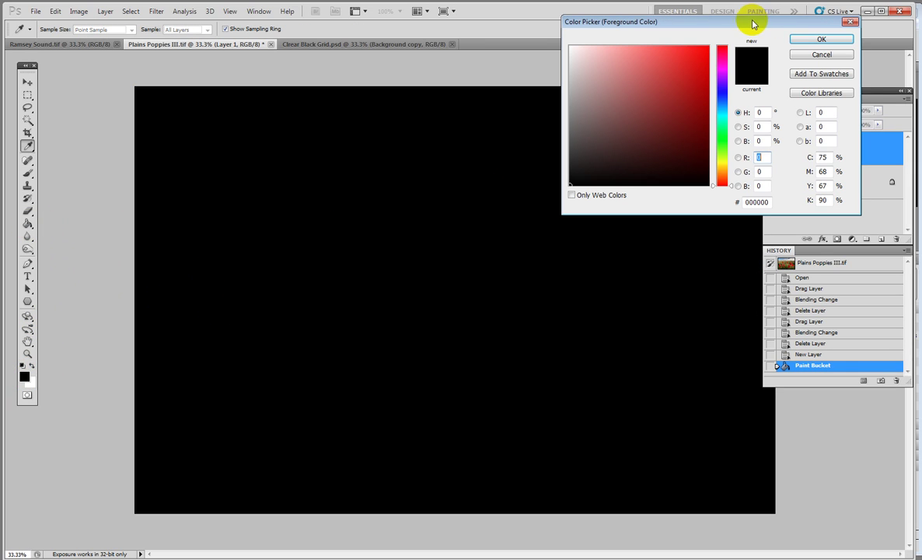
left_click_drag(755, 21, 685, 36)
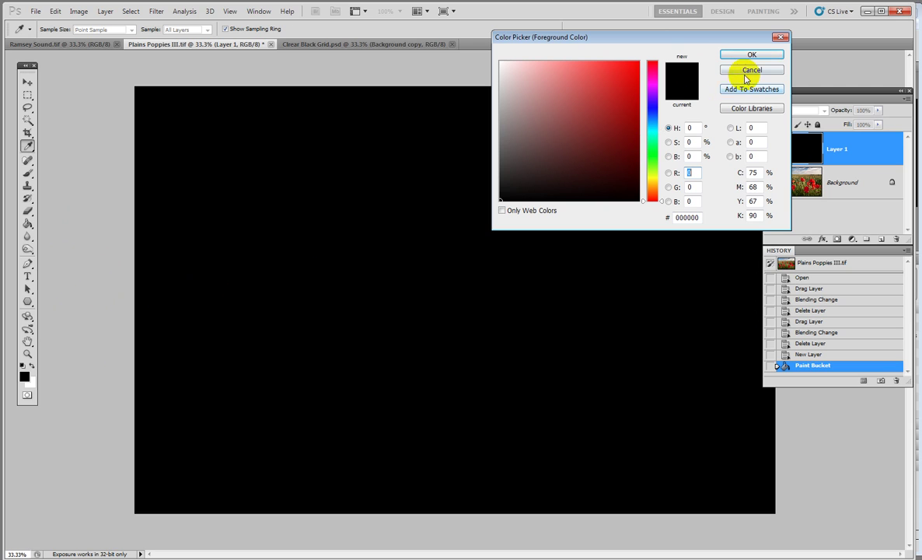
left_click(653, 114)
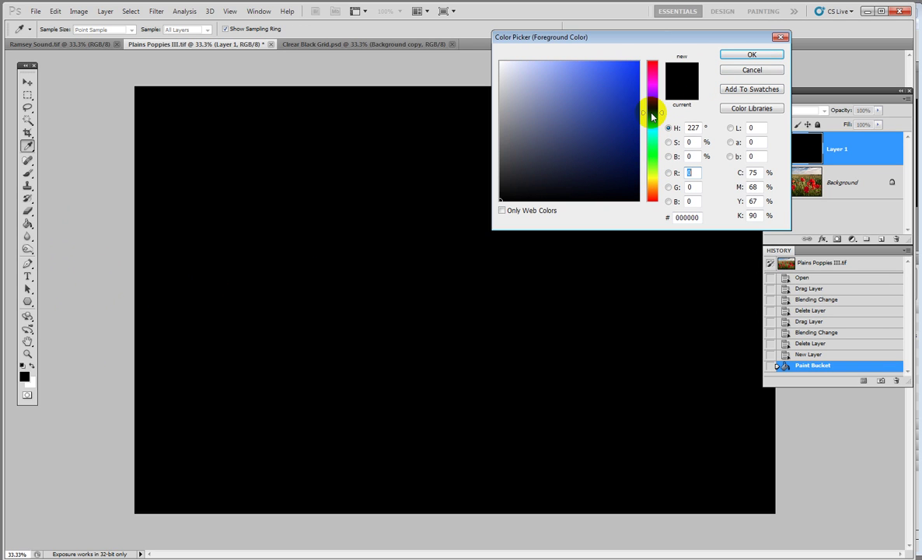
left_click_drag(645, 115, 645, 109)
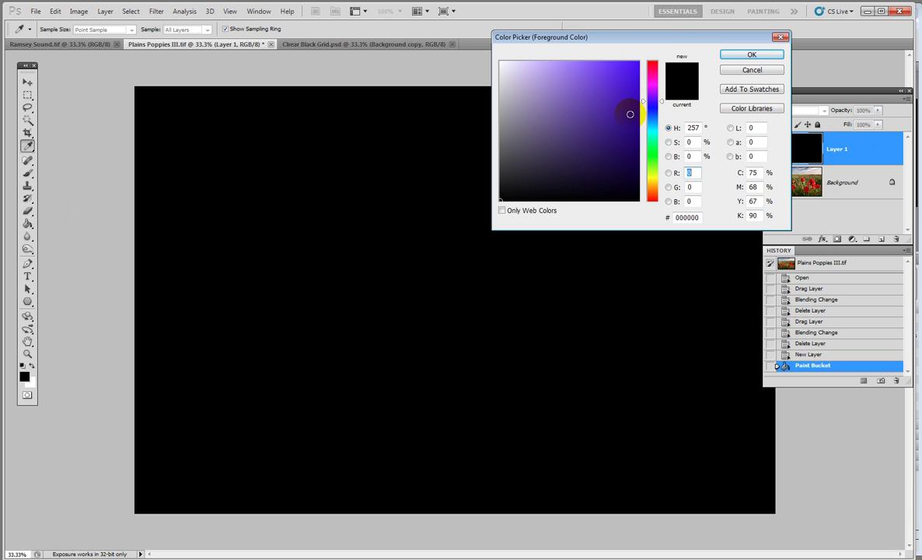
left_click(630, 114)
left_click(627, 109)
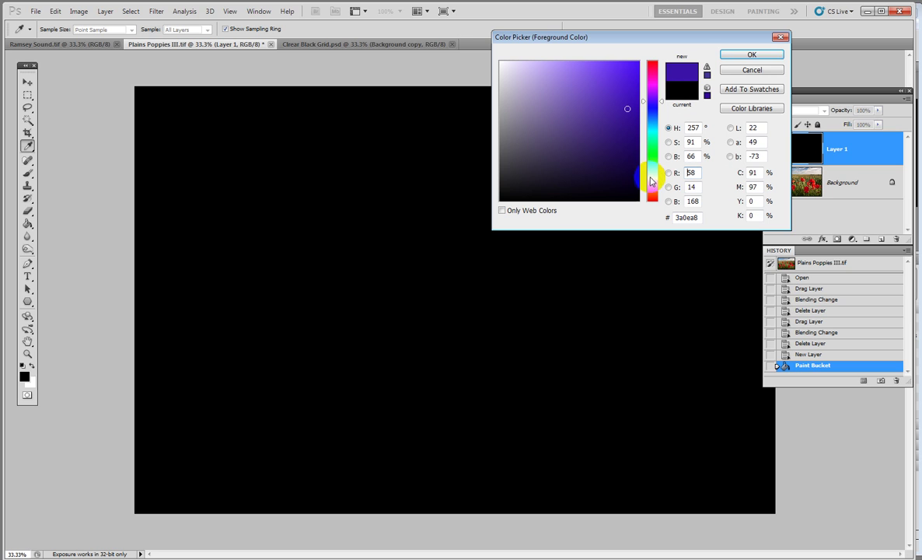
left_click(651, 176)
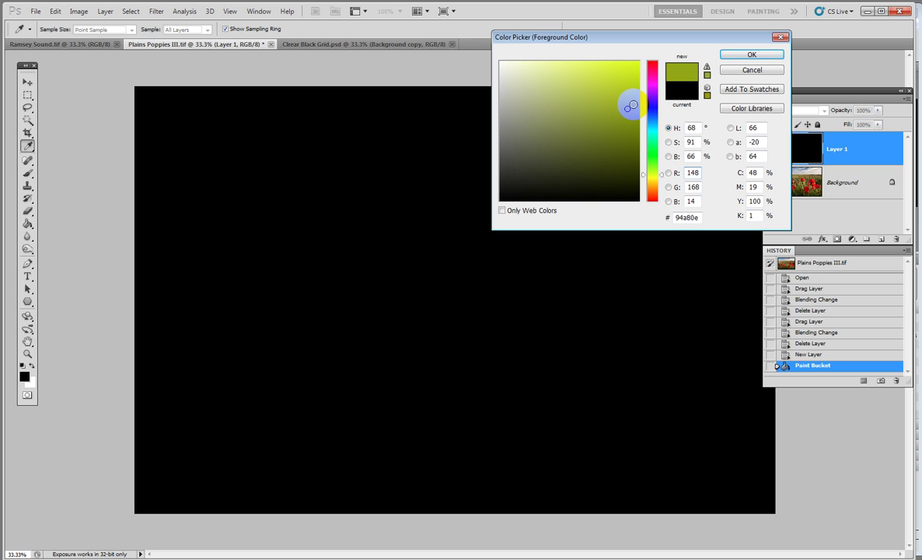
left_click(630, 91)
left_click_drag(630, 91, 634, 77)
left_click(660, 178)
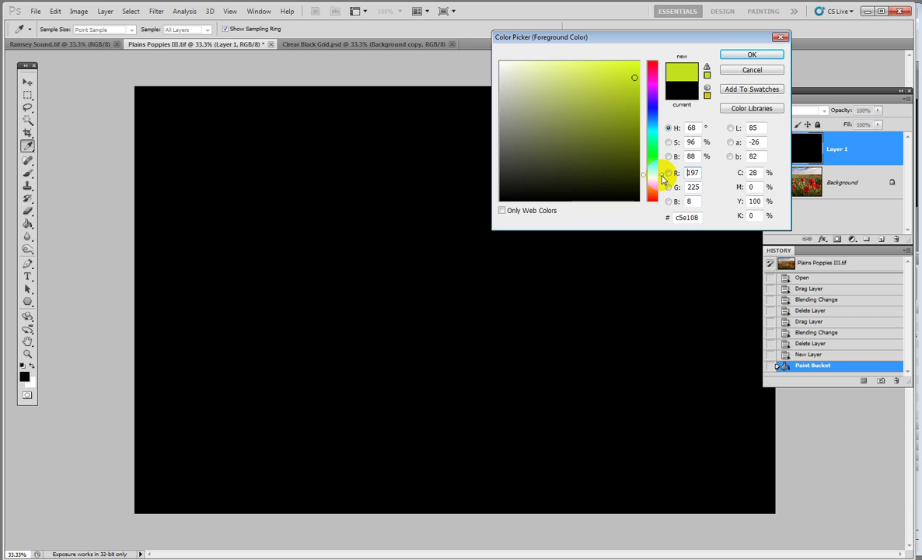
left_click(661, 183)
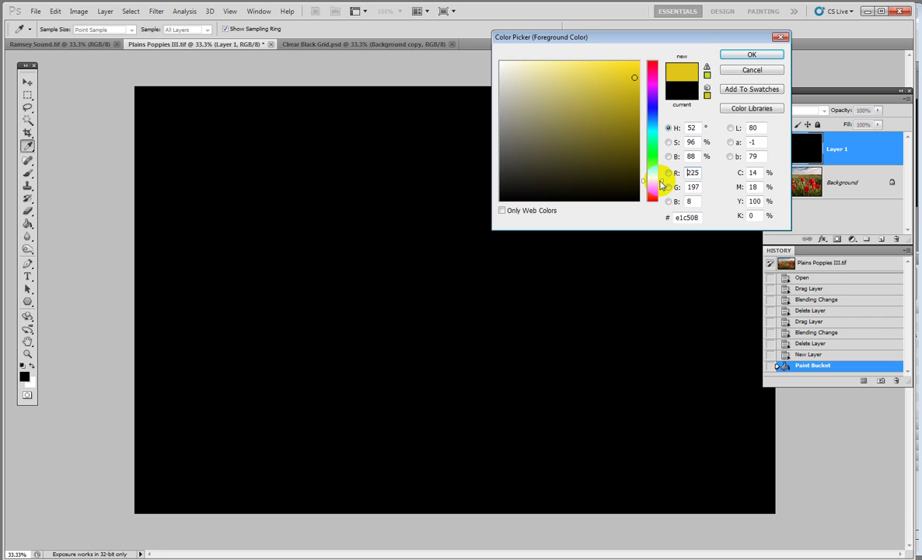
left_click(660, 181)
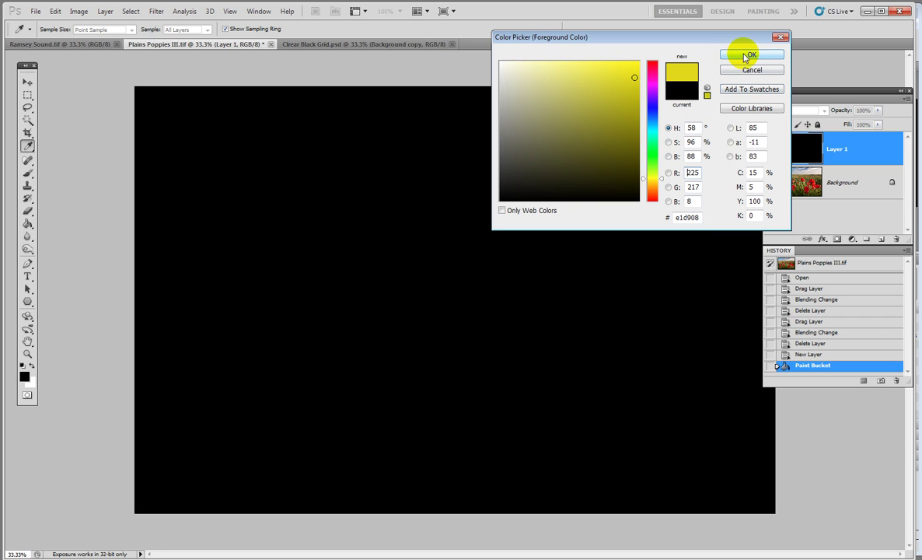
left_click(749, 56)
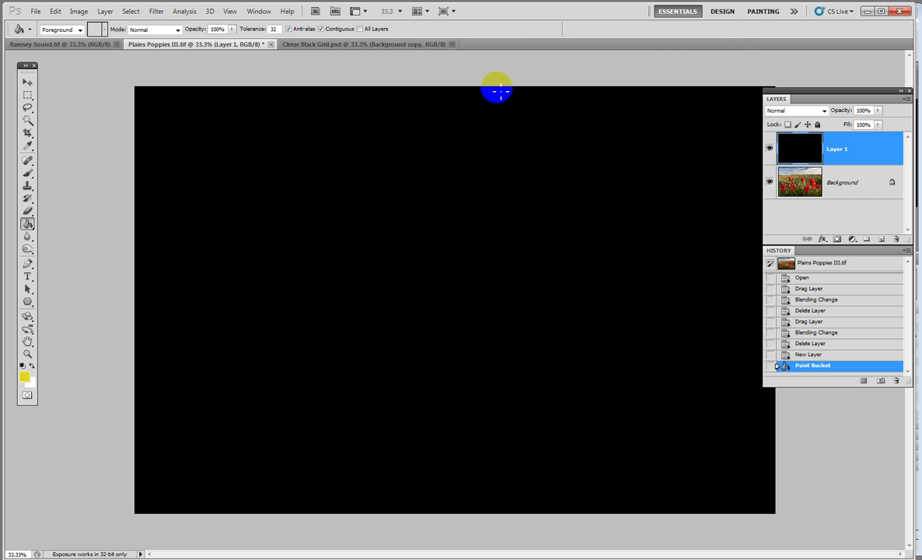
- Show the grid over the black layer and select its entire first column with the Rectangular Marquee
key("ctrl+apostrophe")
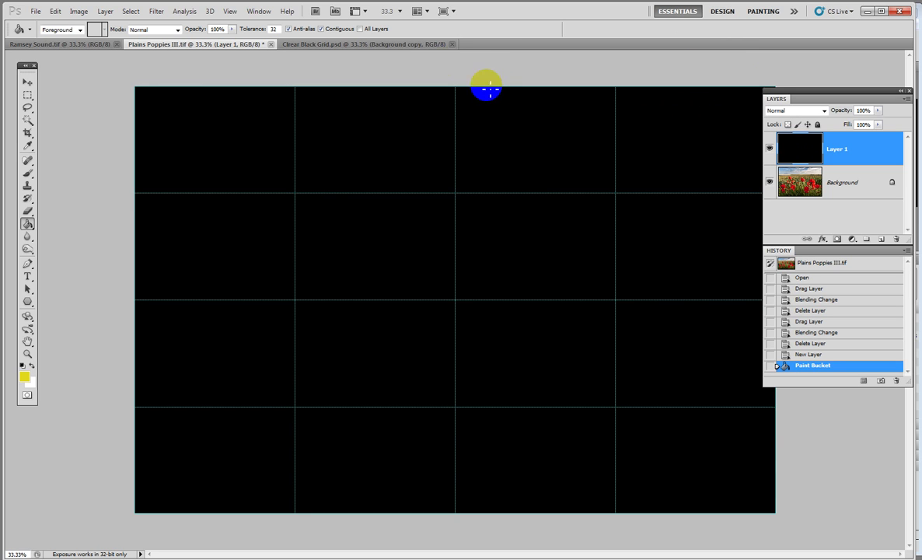
left_click(27, 94)
left_click_drag(136, 87, 295, 520)
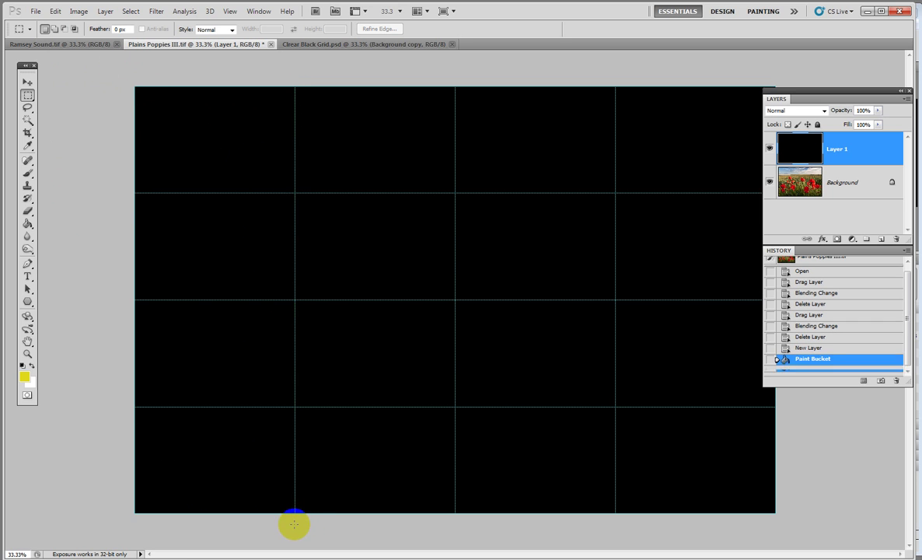
- Stroke the selected first column with a 40 px yellow line placed inside the selection
left_click(55, 11)
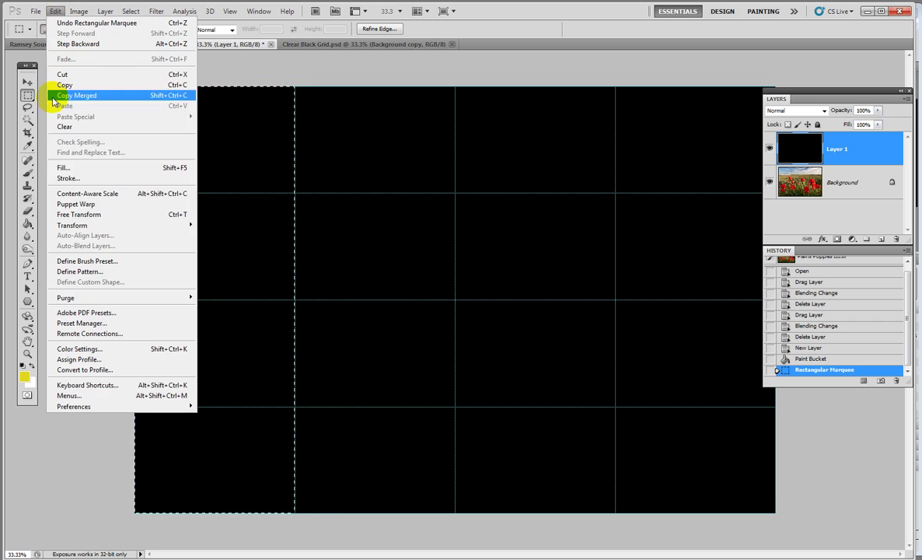
left_click(74, 180)
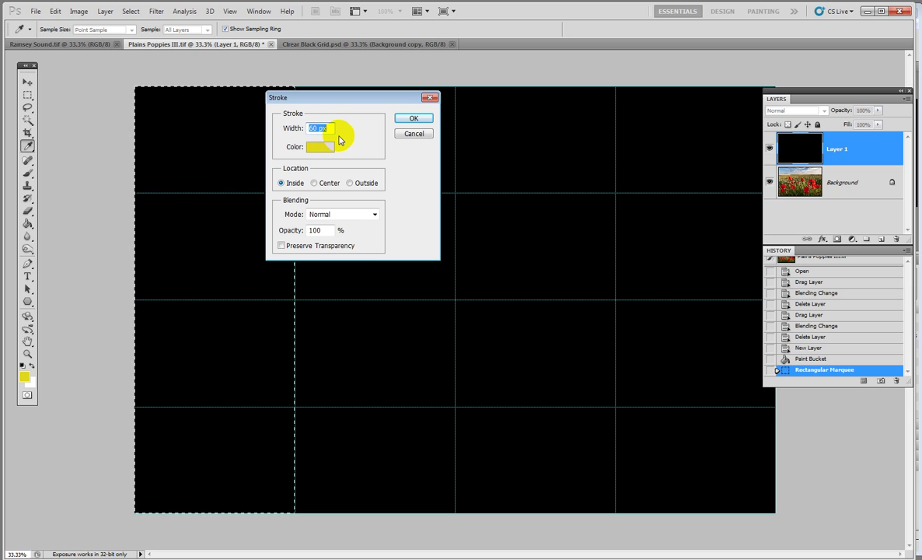
type("40")
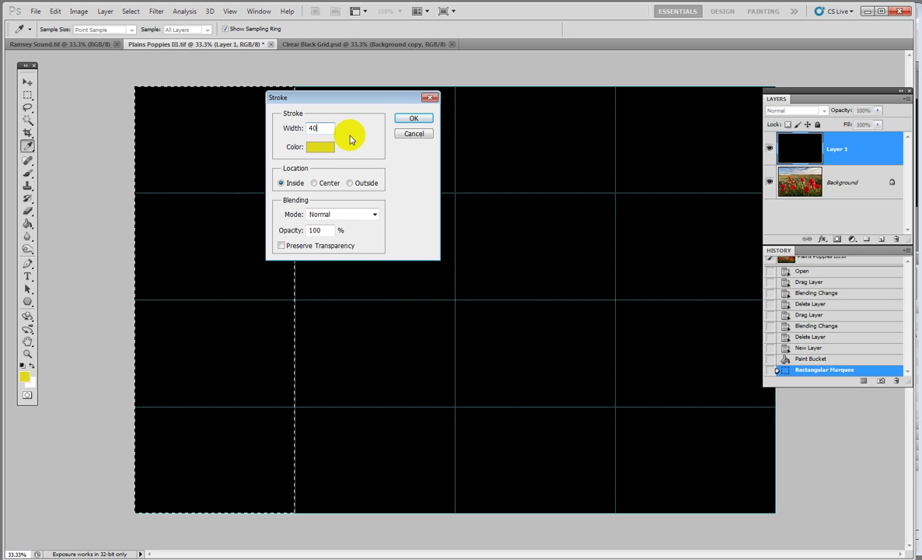
left_click(412, 118)
- Select the first two grid columns with the Rectangular Marquee and apply the same 40 px yellow inside stroke
key("m")
left_click_drag(125, 82, 438, 541)
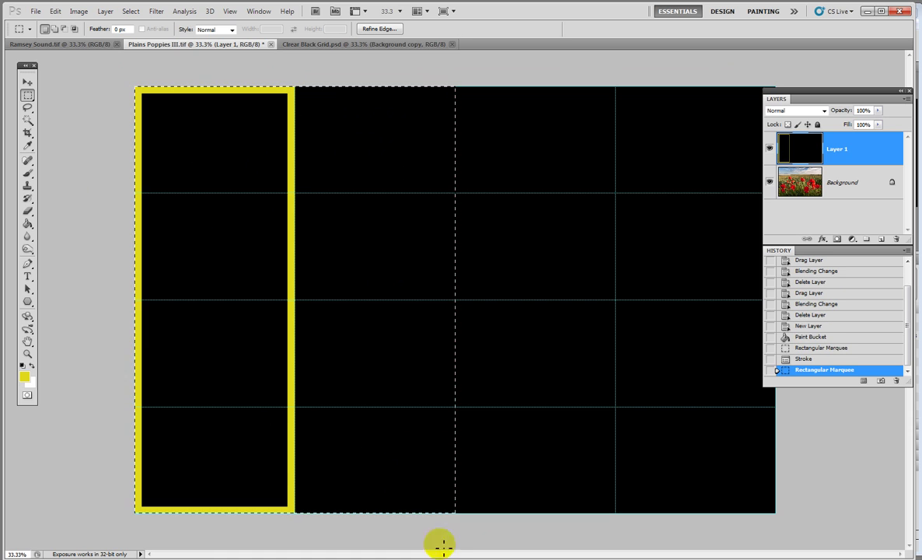
left_click(55, 11)
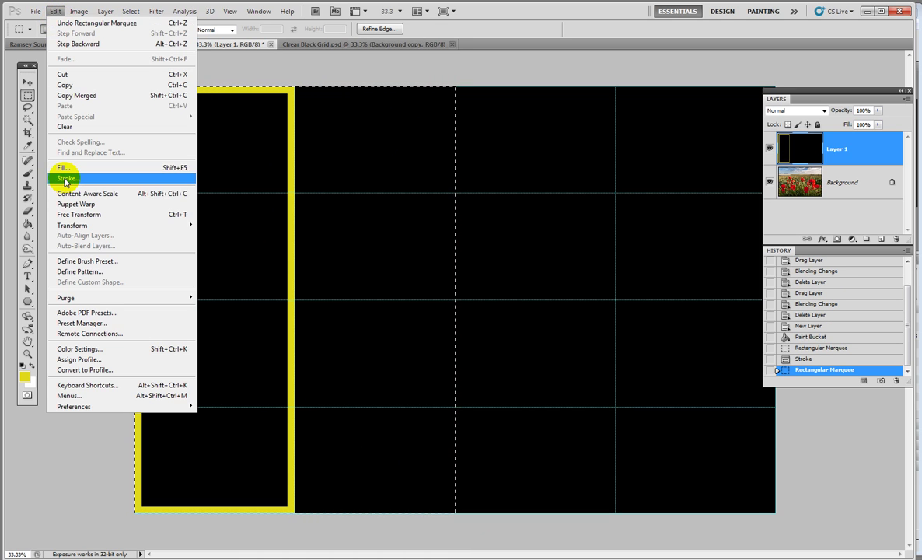
left_click(125, 181)
left_click(412, 118)
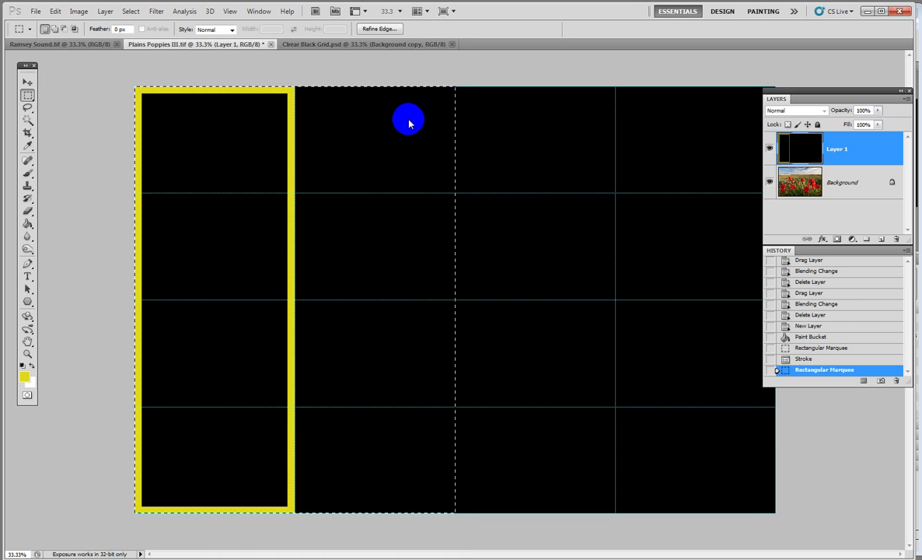
- Select the first three columns at full height and apply the 40 px yellow inside stroke
mouse_move(455, 87)
left_mouse_down()
mouse_move(617, 551)
mouse_move(165, 113)
left_mouse_up()
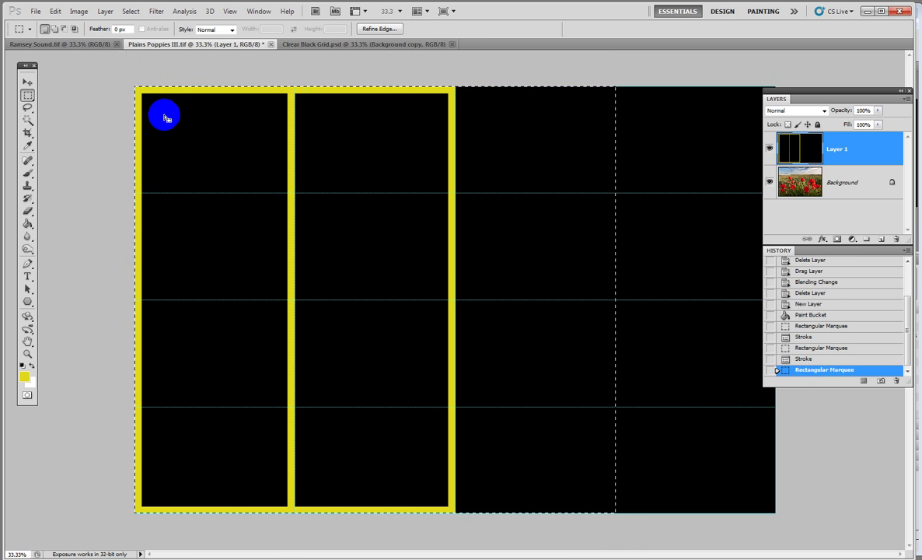
left_click(56, 11)
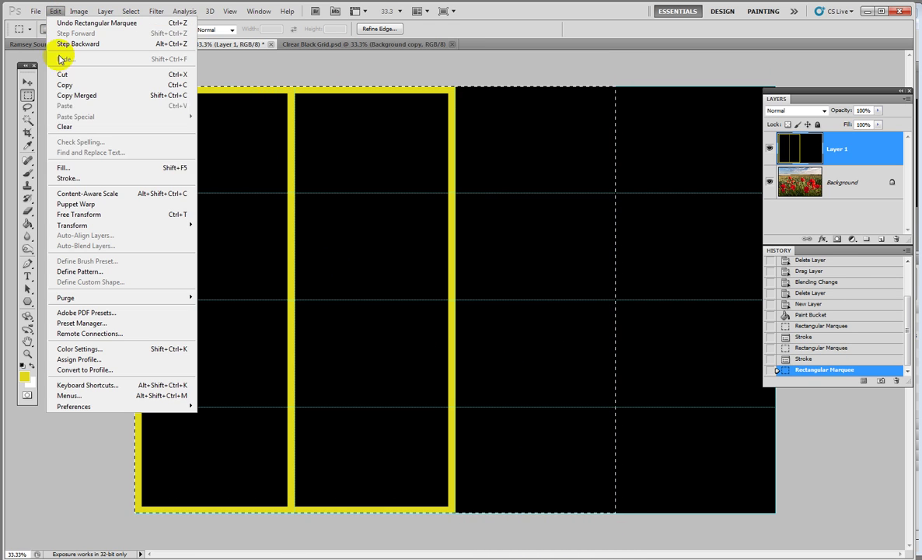
left_click(67, 178)
left_click(418, 121)
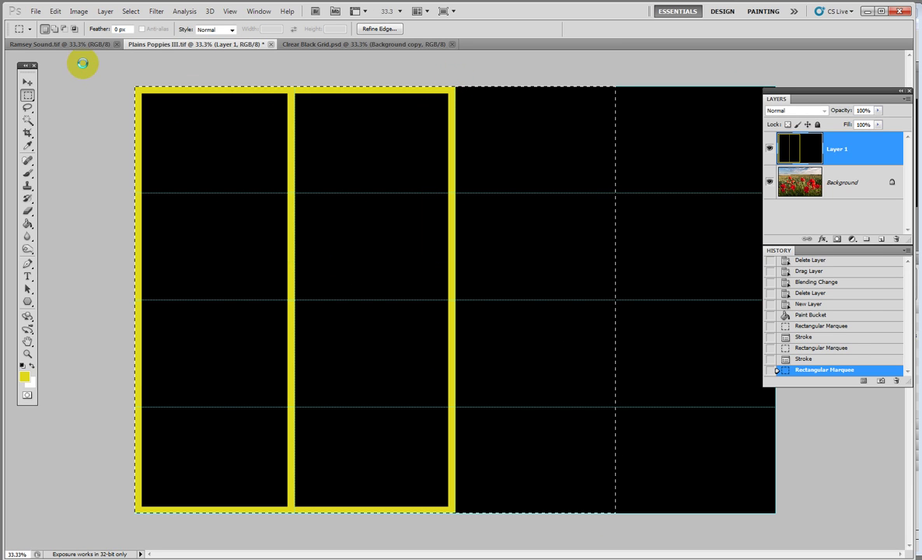
- Select all four columns across the whole canvas and apply the 40 px yellow inside stroke
mouse_move(134, 86)
left_mouse_down()
mouse_move(673, 398)
mouse_move(778, 515)
left_mouse_up()
left_click(56, 12)
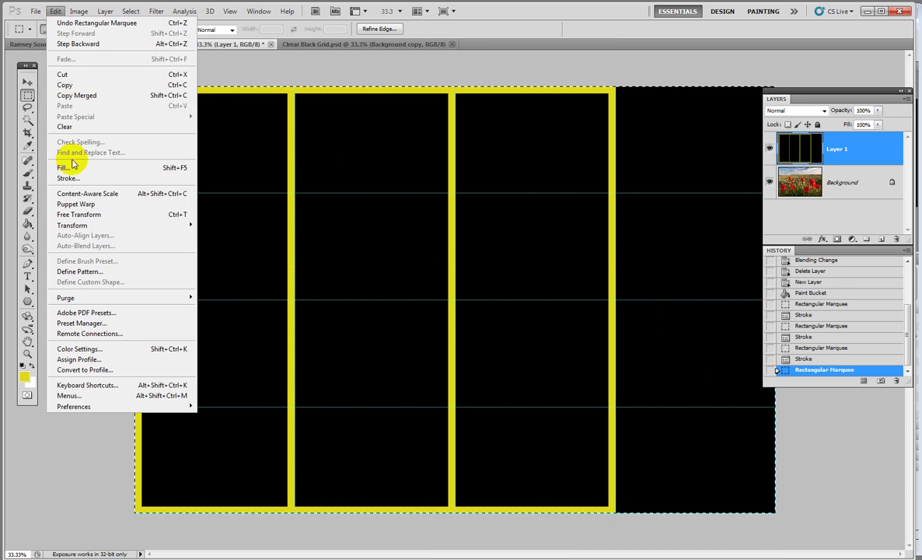
left_click(67, 177)
left_click(405, 118)
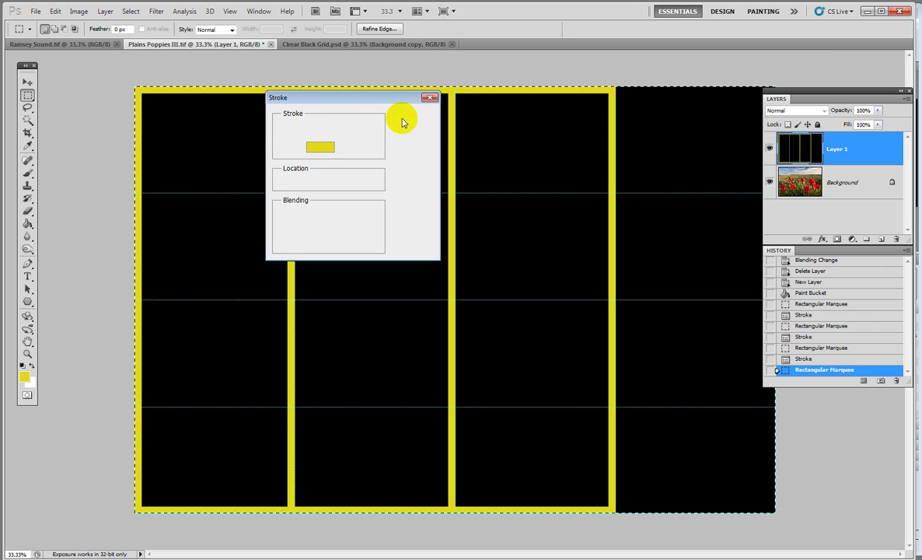
- Select the top grid row across the full width and outline it with the 40 px yellow inside stroke
mouse_move(99, 65)
left_mouse_down()
mouse_move(591, 179)
mouse_move(801, 194)
left_mouse_up()
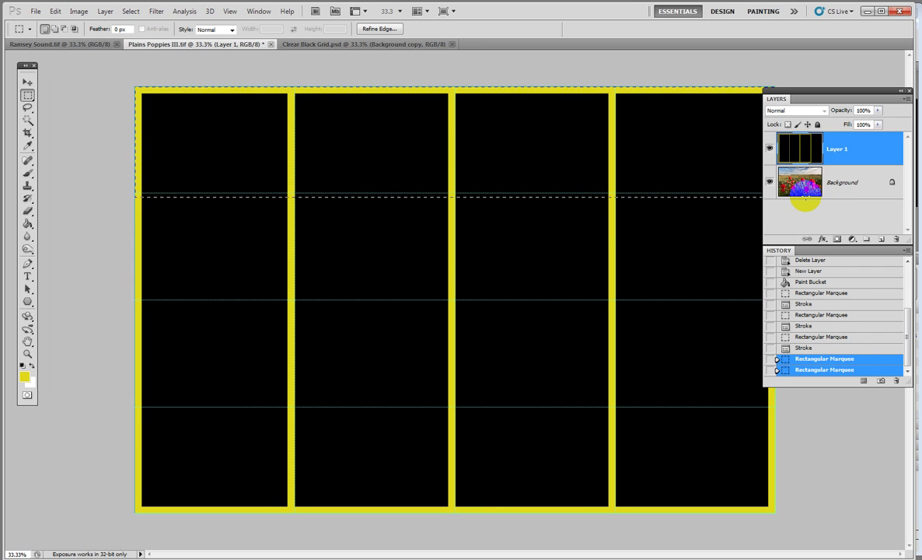
left_click(56, 11)
left_click(66, 179)
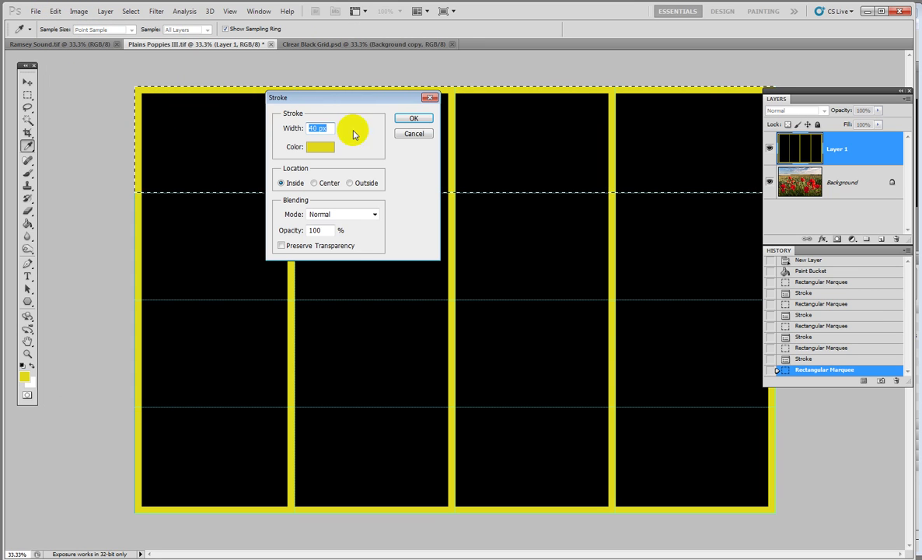
left_click(417, 117)
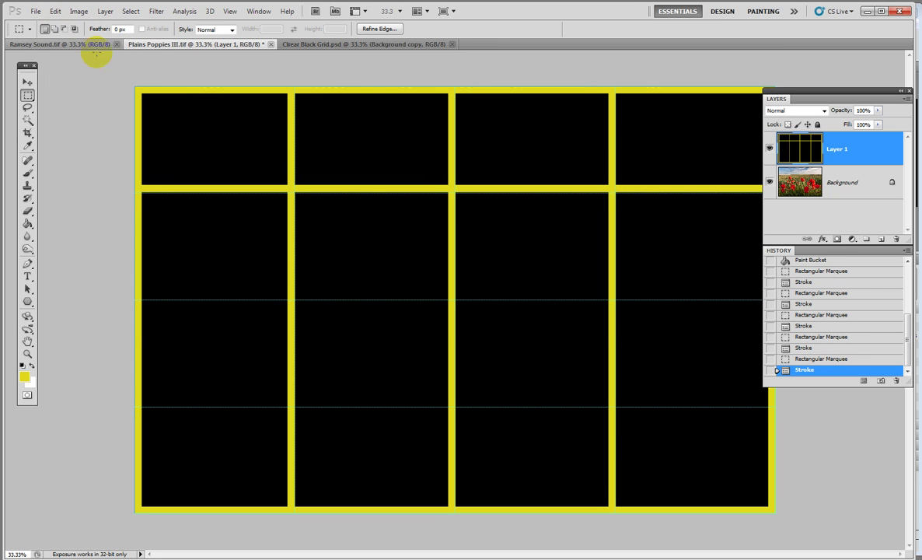
- Select the top two rows across the full width and outline them with the 40 px yellow inside stroke
mouse_move(92, 51)
left_mouse_down()
mouse_move(782, 330)
mouse_move(867, 315)
mouse_move(881, 299)
left_mouse_up()
left_click(56, 12)
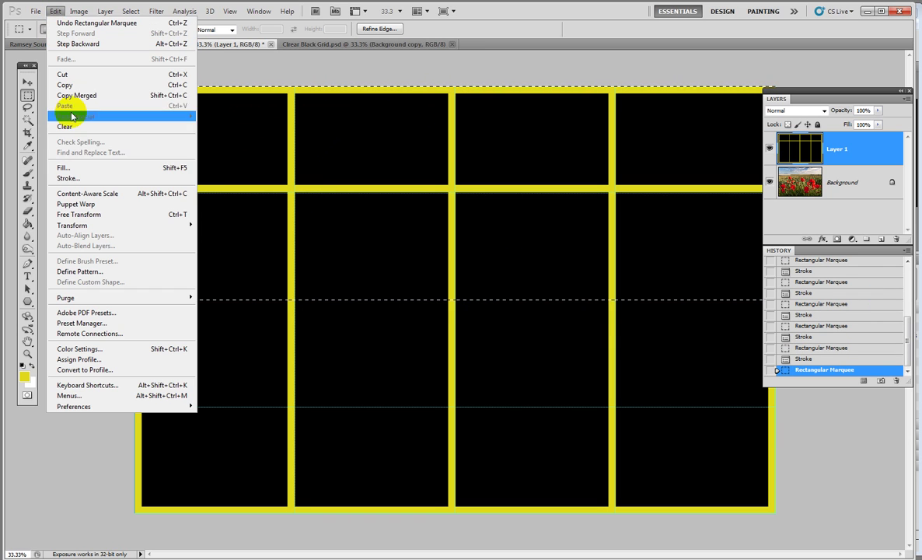
left_click(85, 177)
left_click(414, 119)
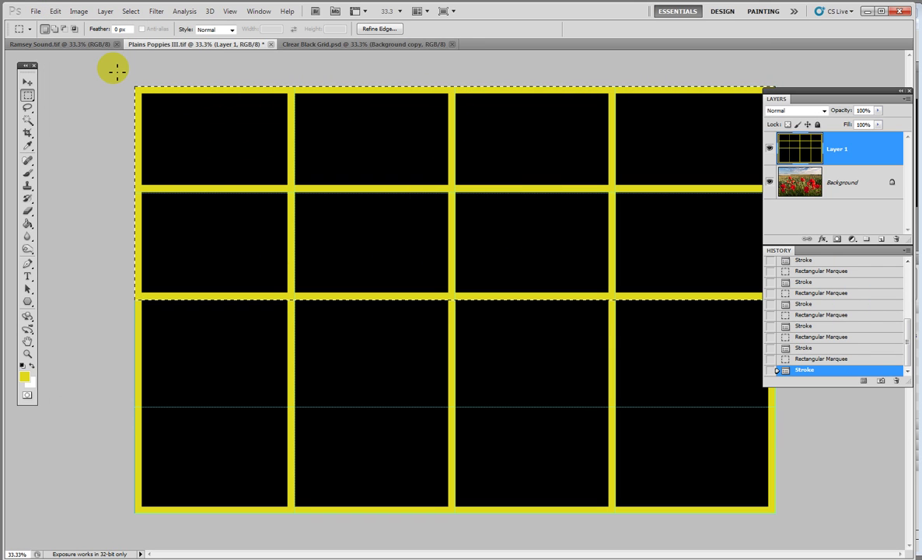
- Select the top three rows across the full width and outline them with the 40 px yellow inside stroke
left_click_drag(785, 337, 850, 405)
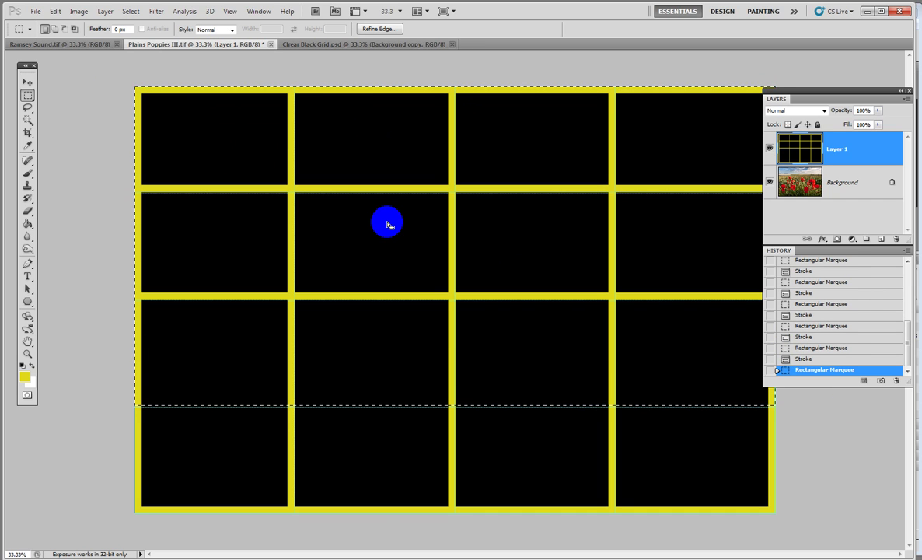
left_click(56, 12)
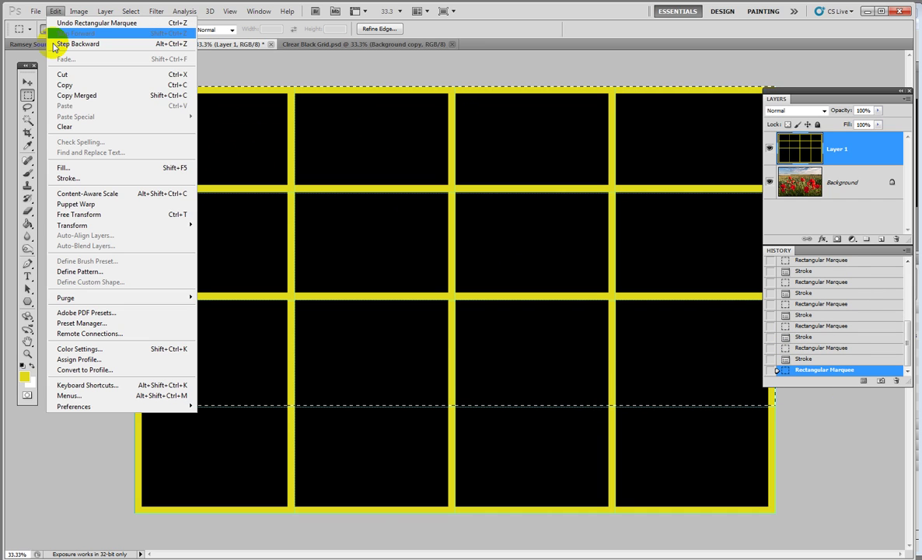
left_click(67, 178)
left_click(404, 118)
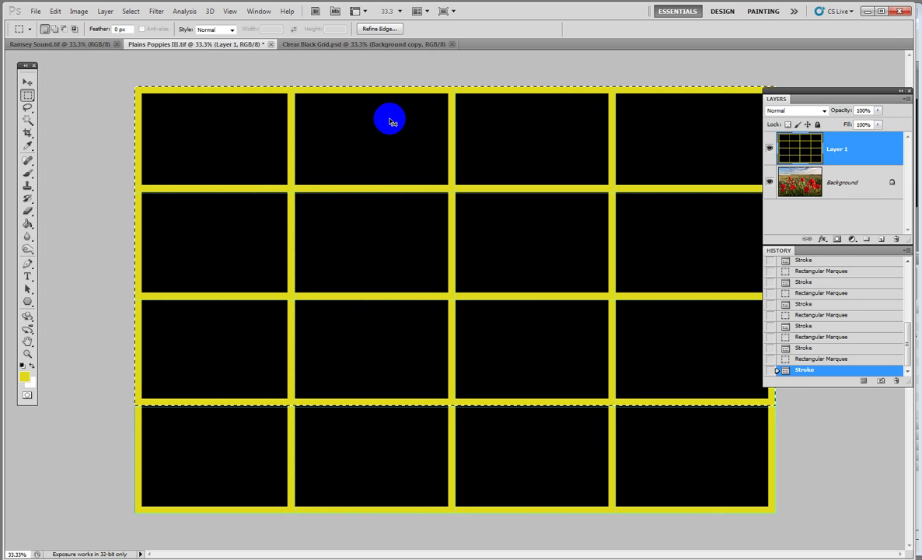
- Deselect and view the yellow grid without guide lines or panels
key("ctrl+d")
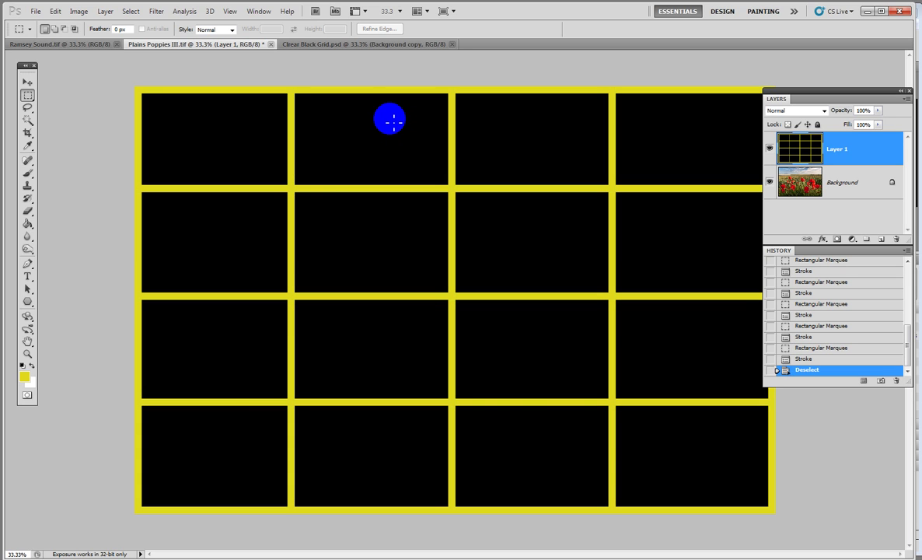
key("shift+Tab")
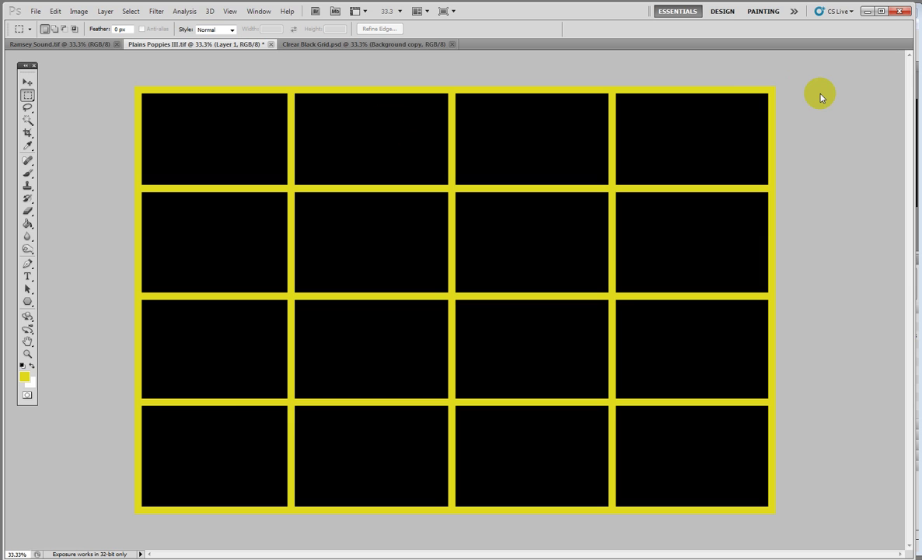
mouse_move(818, 97)
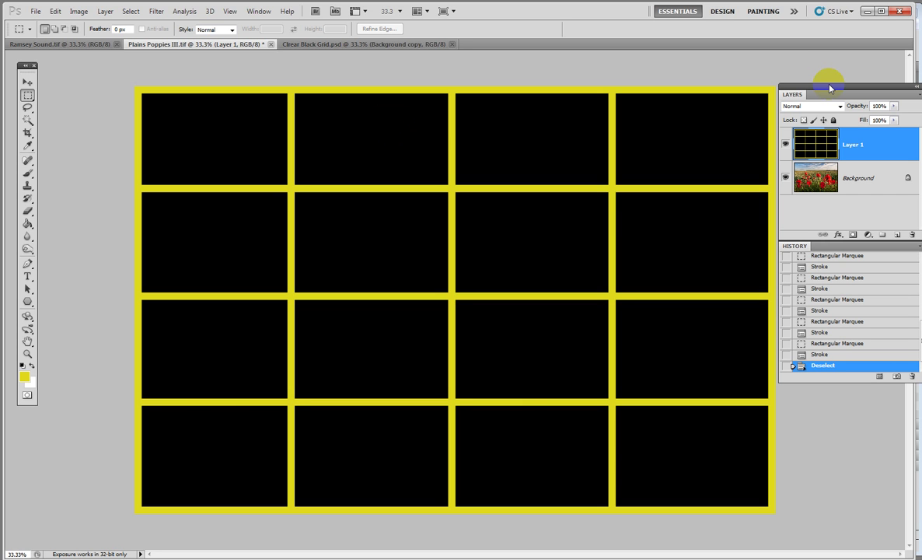
- Set the Magic Wand to add to the selection and select the four black cells in the top row
left_click(28, 121)
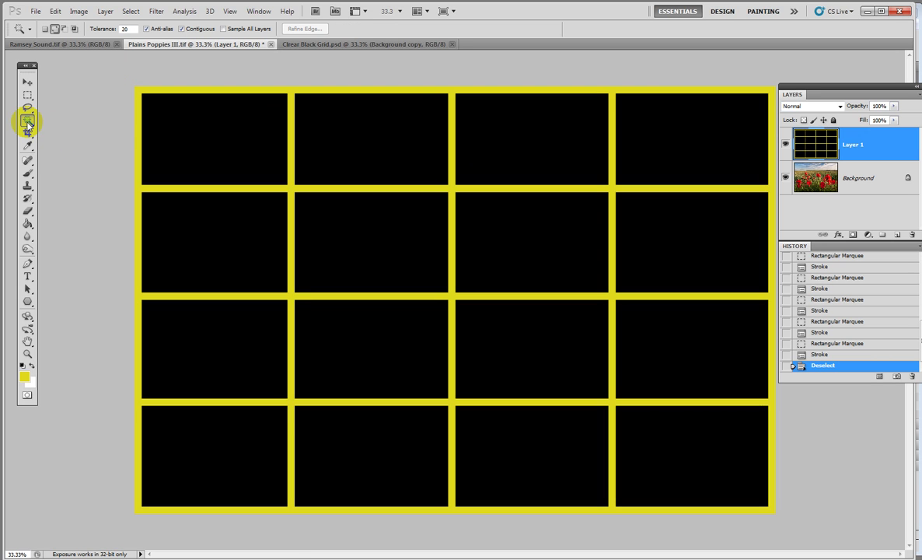
left_click(28, 121)
left_click(54, 129)
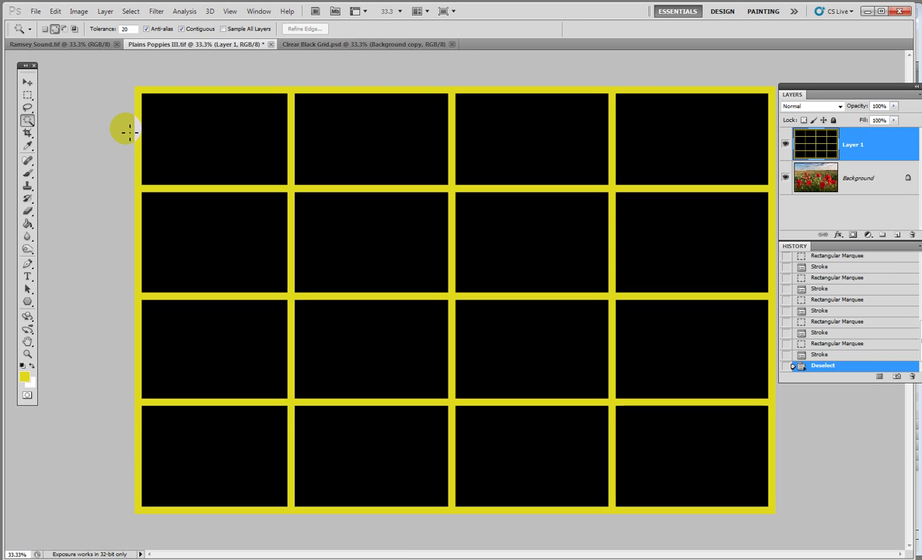
left_click(45, 28)
left_click(55, 29)
left_click(222, 144)
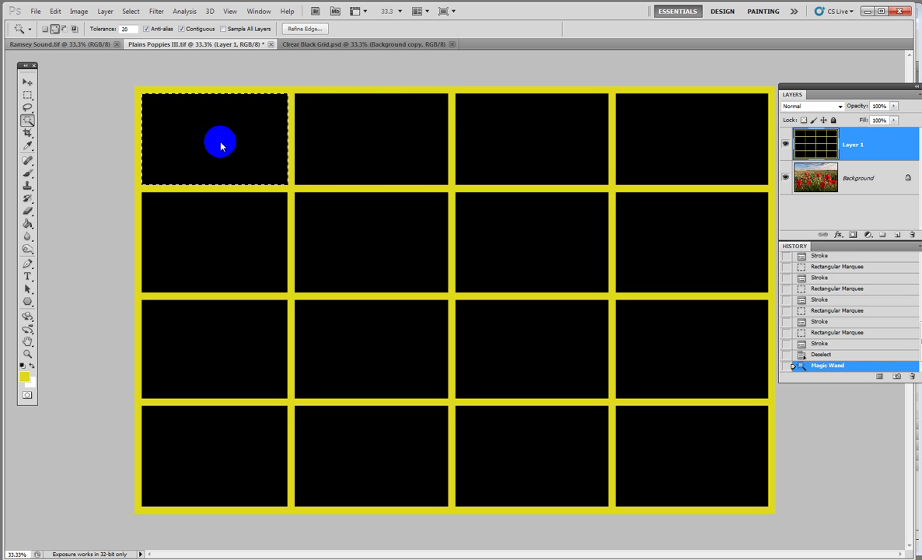
left_click(420, 136)
left_click(544, 142)
left_click(659, 143)
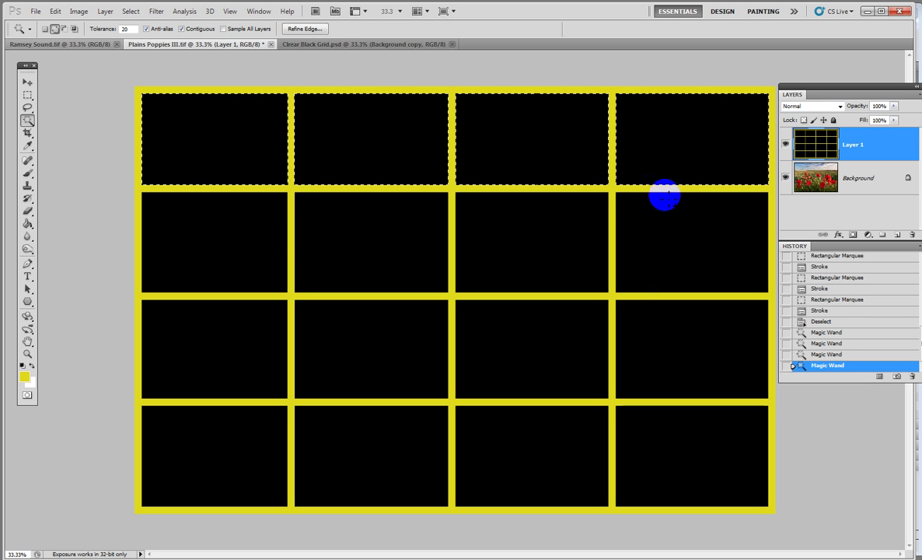
- Add the remaining twelve black cells in the lower three rows to the Magic Wand selection
left_click(673, 232)
left_click(528, 242)
left_click(376, 247)
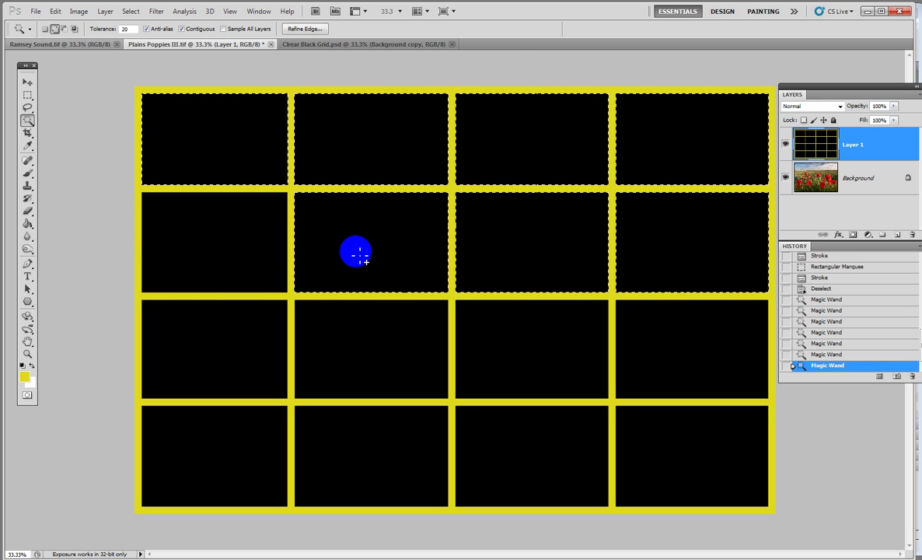
left_click(214, 241)
left_click(199, 347)
left_click(374, 350)
left_click(542, 341)
left_click(677, 366)
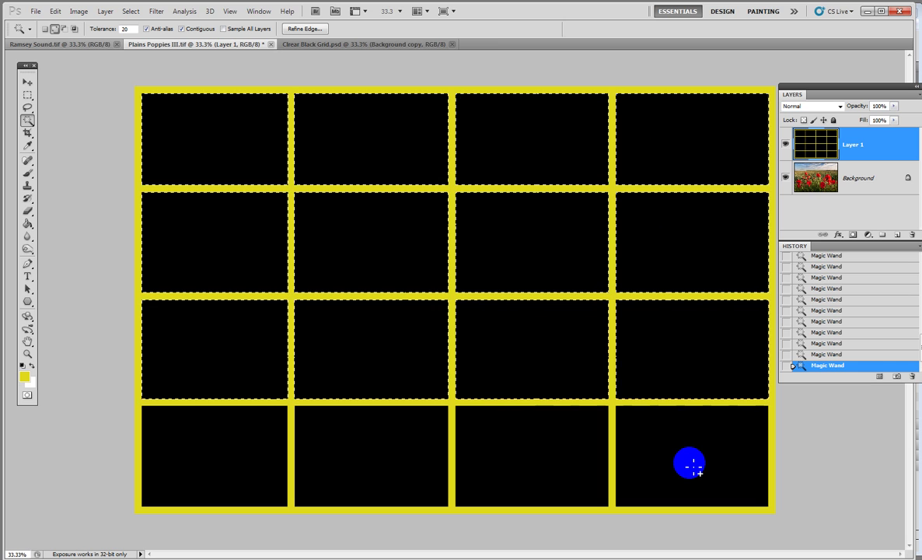
left_click(690, 464)
left_click(528, 455)
left_click(351, 449)
left_click(214, 455)
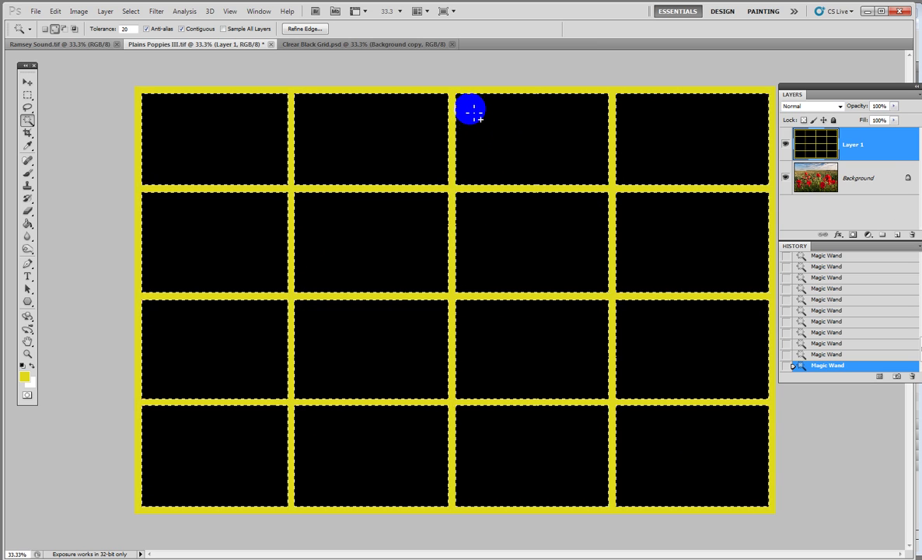
- Delete the black from all selected cells, deselect, and view the poppies through the yellow grid with the panels hidden
key("Delete")
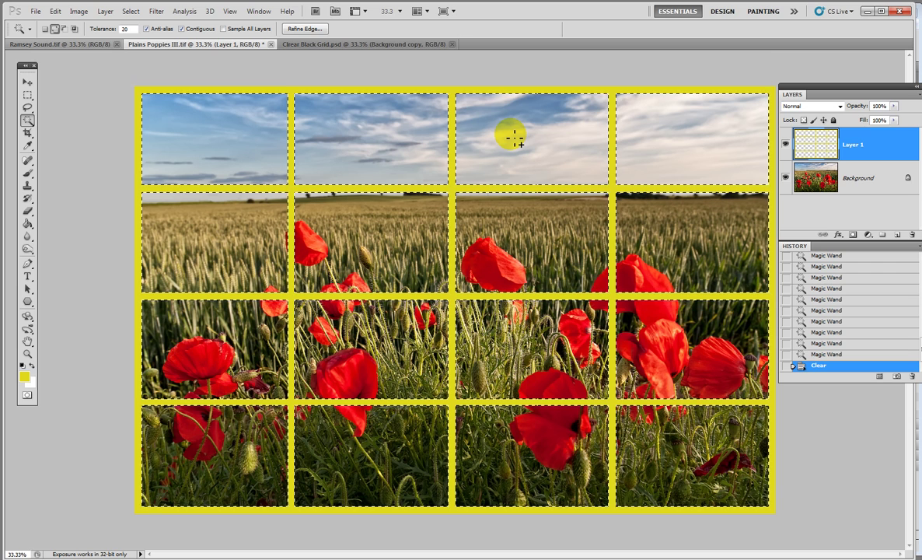
key("ctrl+d")
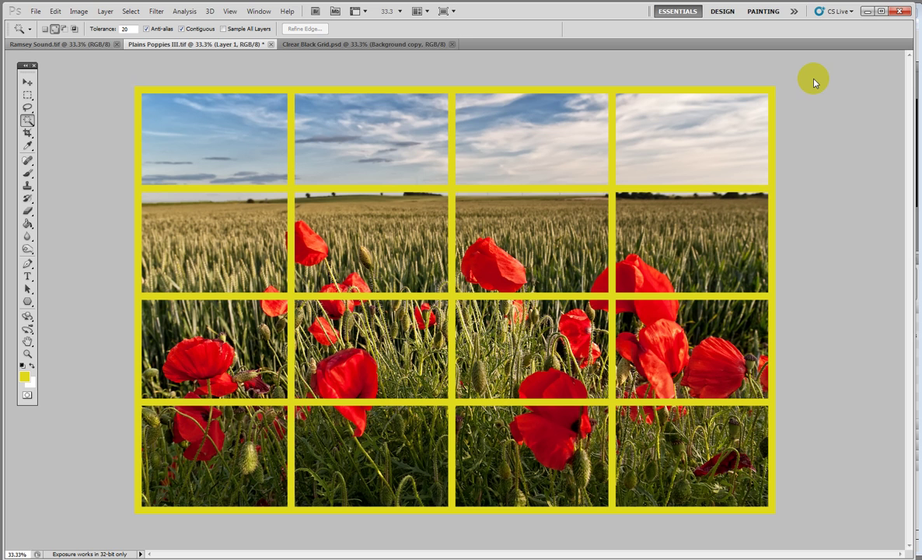
key("F7")
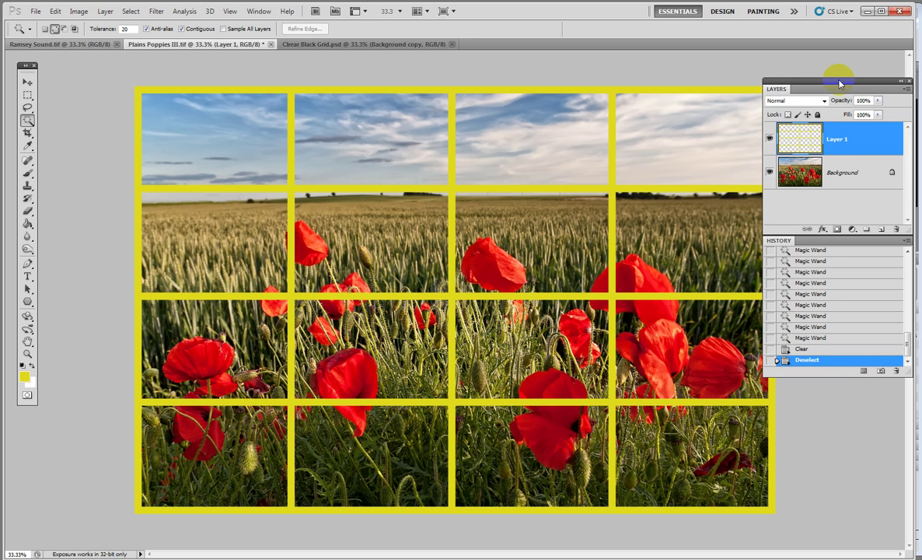
- Delete the Background photo layer and view the transparent yellow grid with the panels hidden
left_click_drag(841, 83, 813, 77)
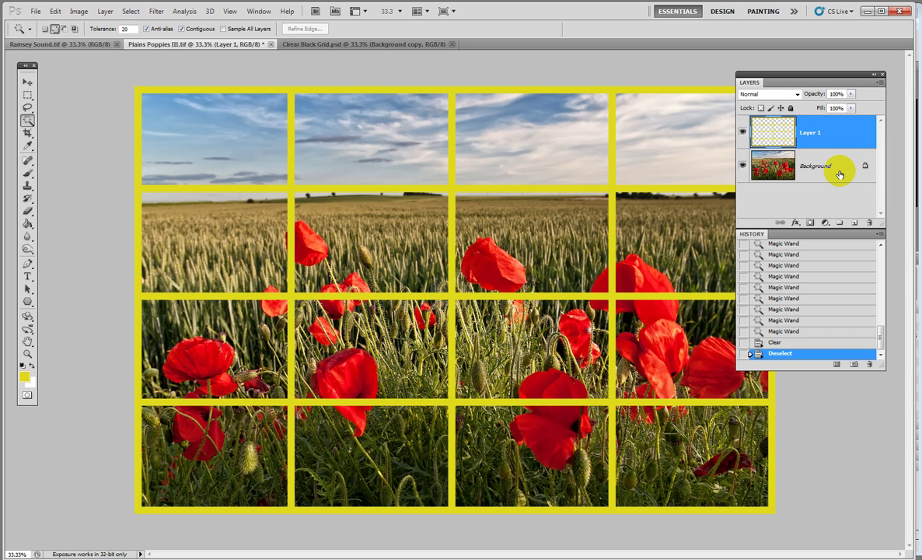
left_click_drag(840, 174, 870, 222)
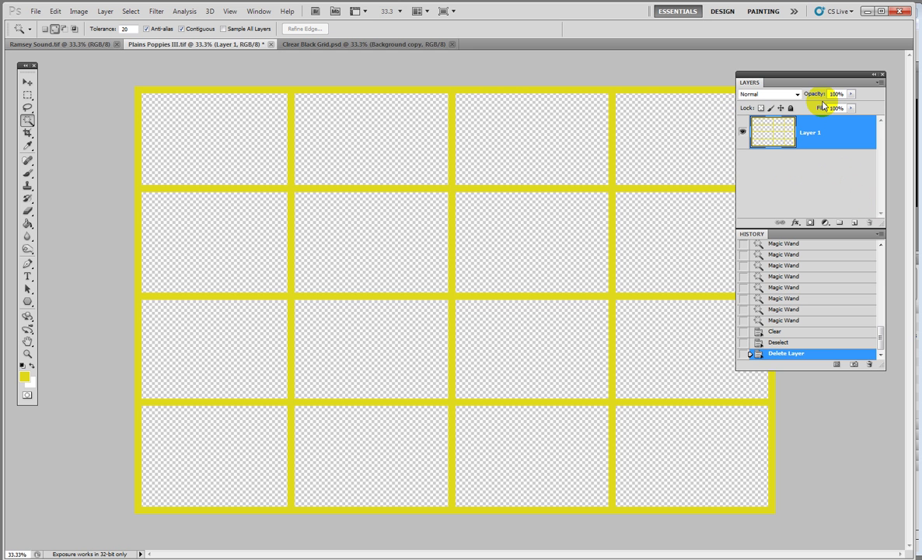
key("shift+Tab")
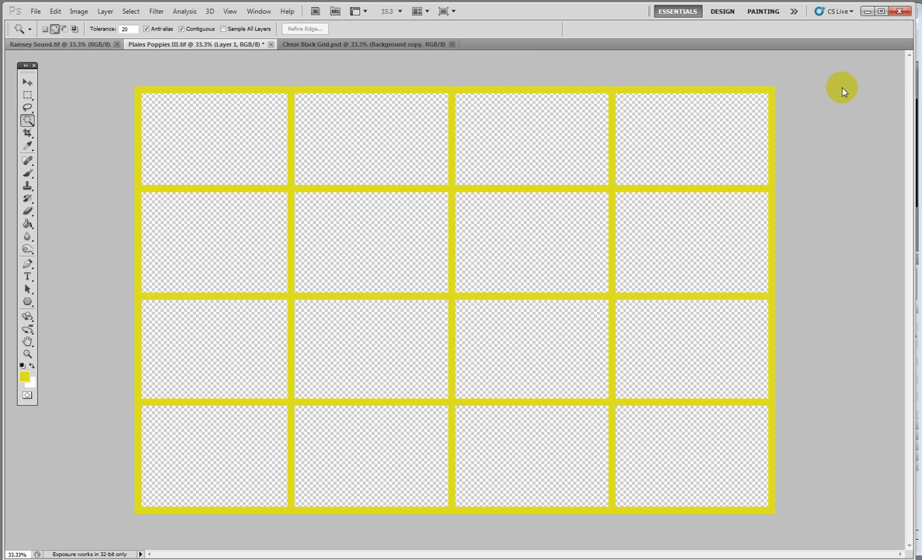
- Save the transparent grid under the name Yellow Grid in Photoshop PSD format in the 2011 Tiffs folder
key("shift+Tab")
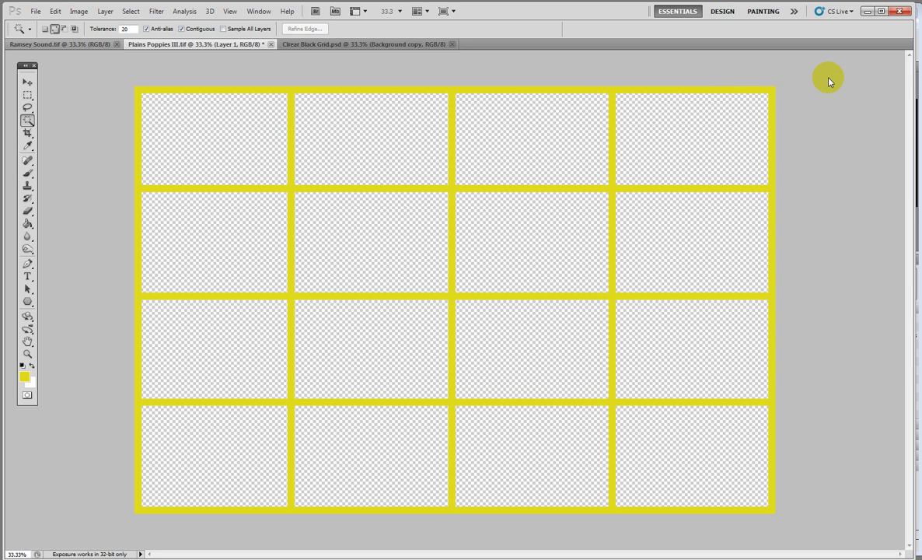
key("shift+Tab")
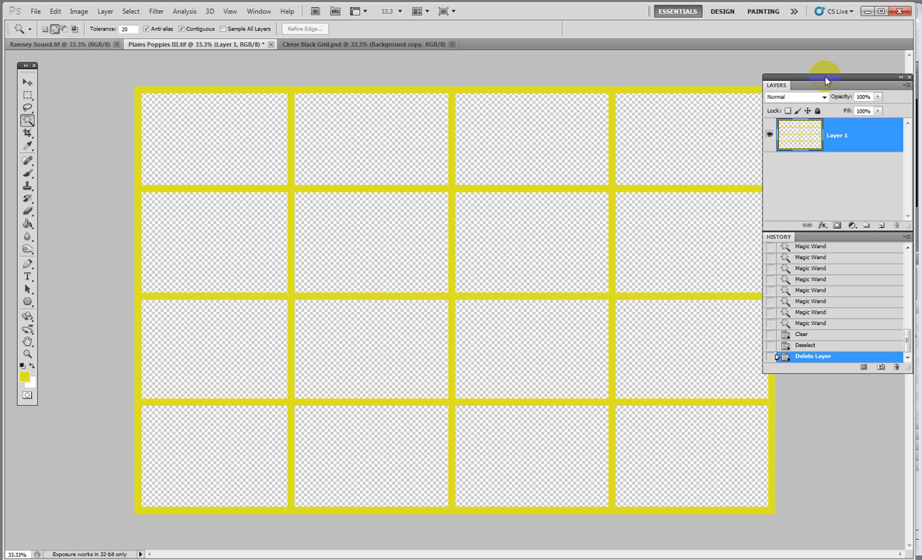
left_click(36, 11)
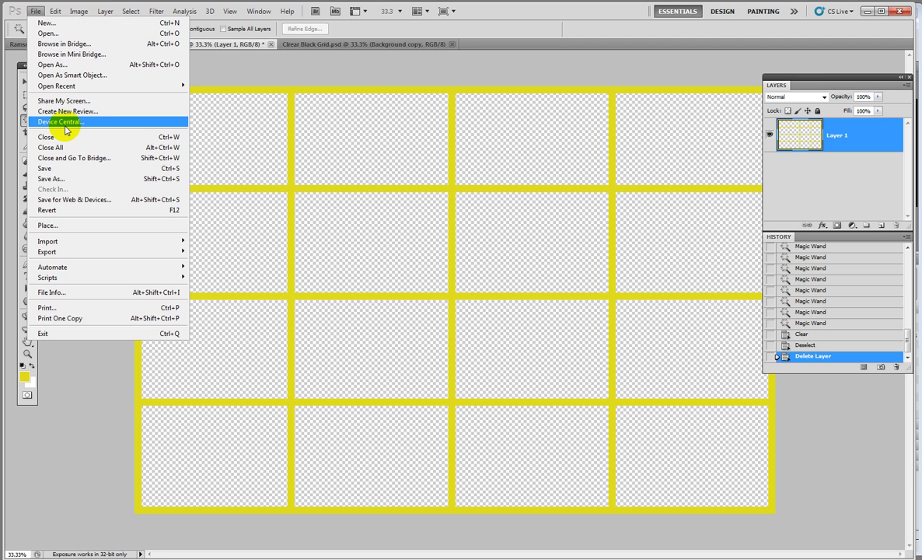
left_click(51, 179)
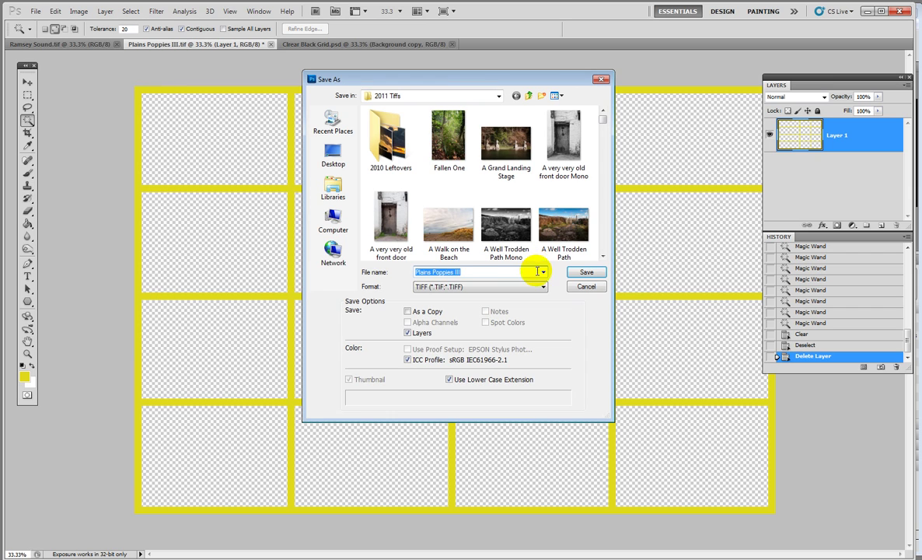
left_click(463, 272)
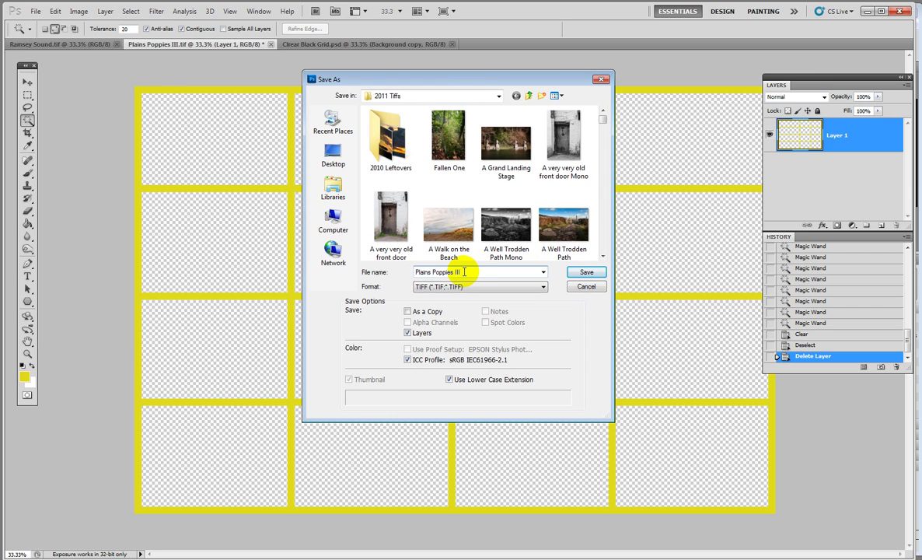
left_click_drag(463, 272, 421, 271)
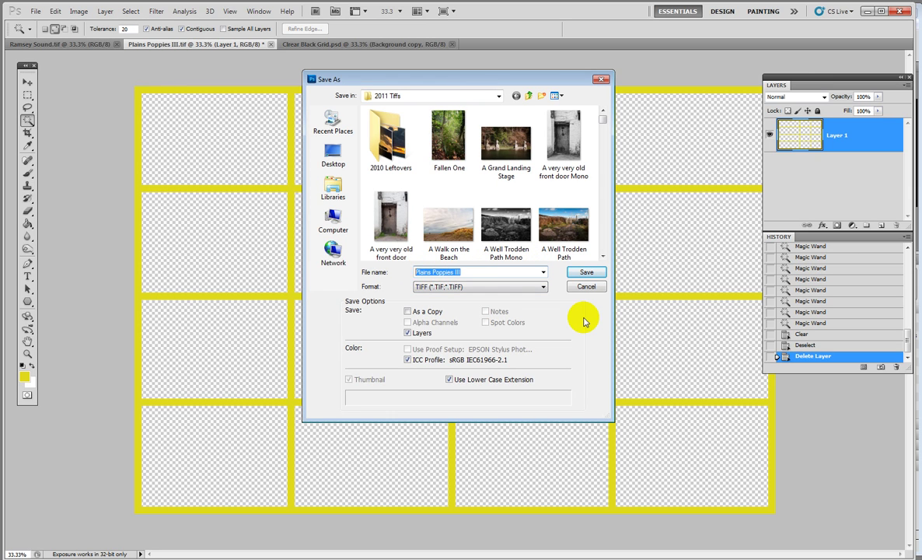
type("Yellow Grid")
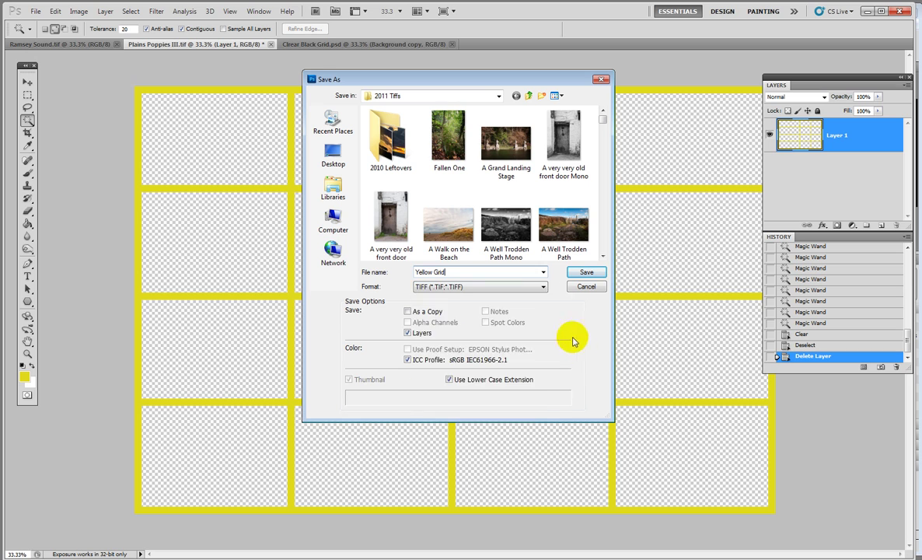
left_click(542, 286)
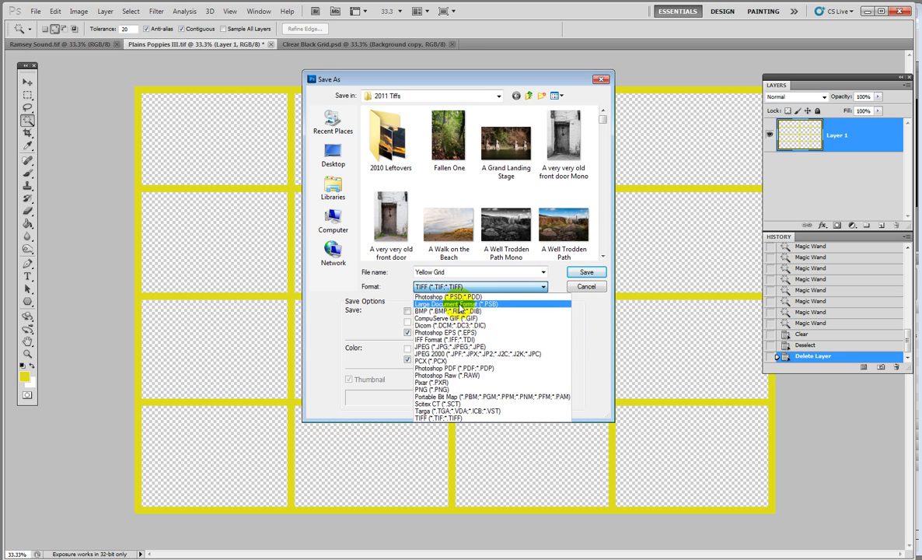
left_click(458, 297)
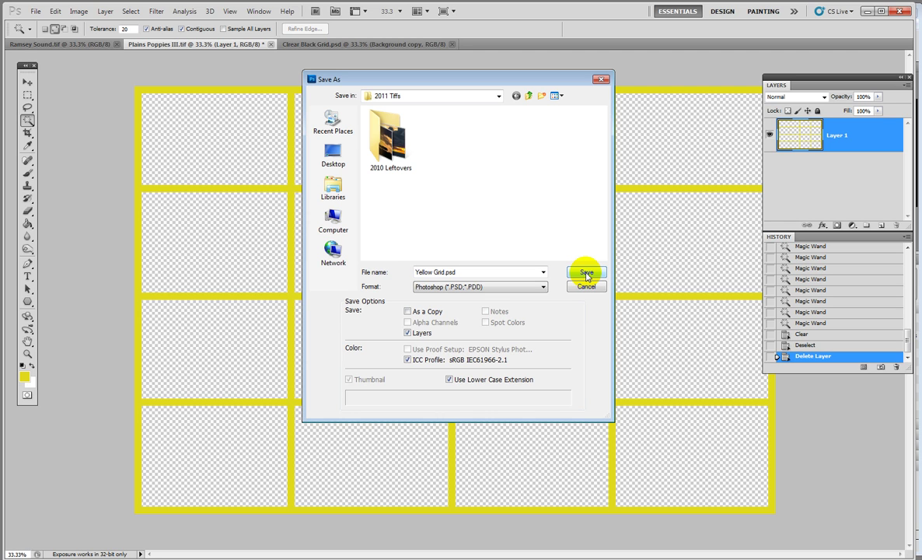
left_click(586, 274)
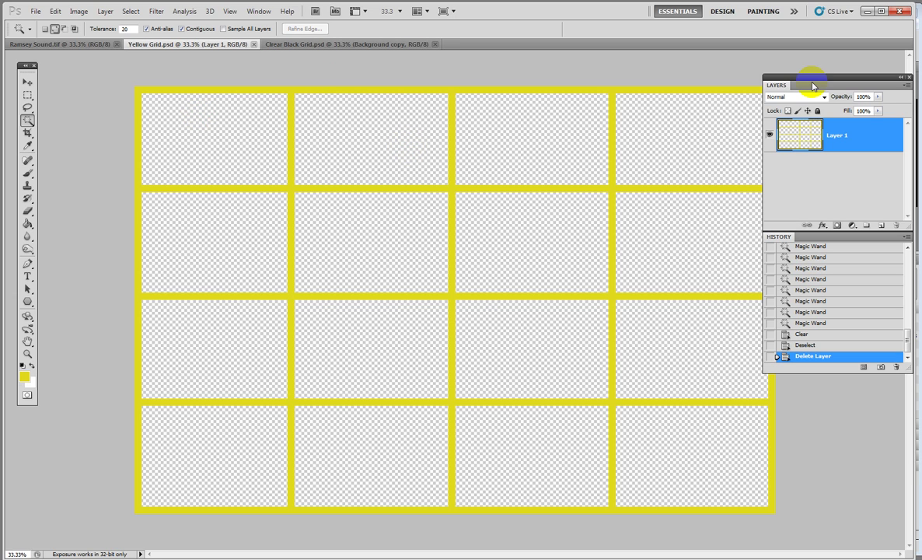
- Move the Layers and History panels clear of the yellow grid
key("shift+Tab")
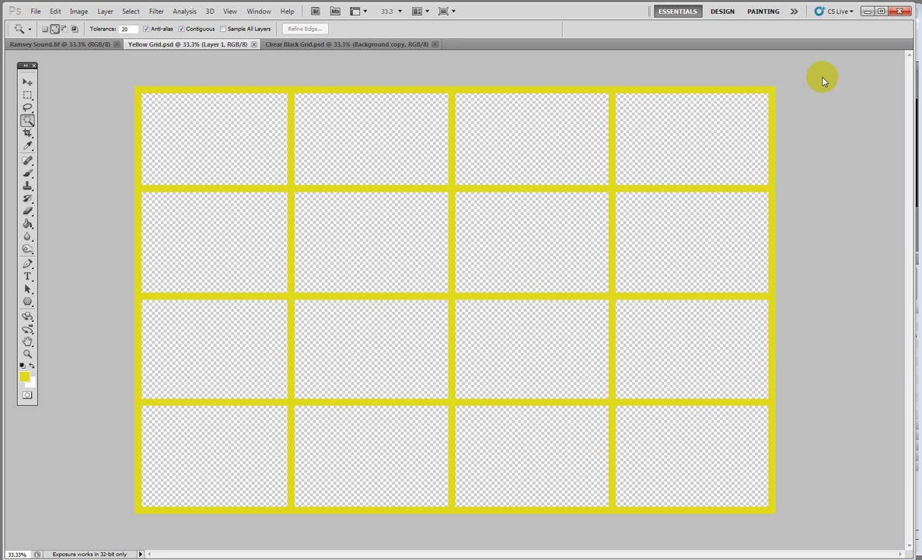
key("shift+Tab")
key("shift+Tab")
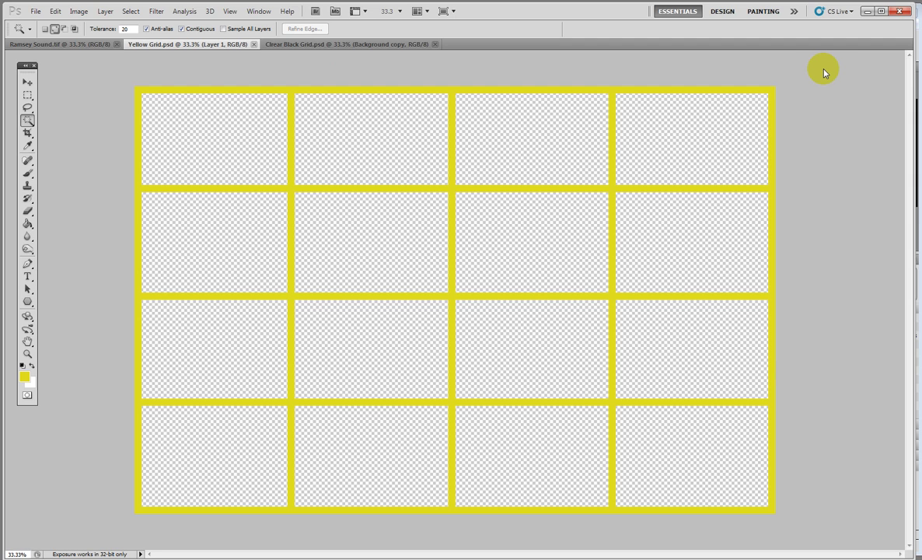
key("shift+Tab")
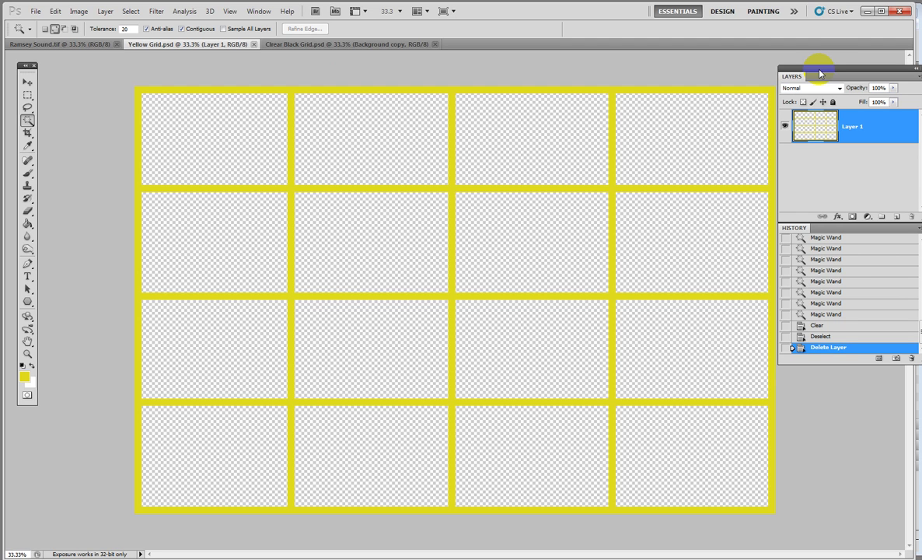
left_click_drag(828, 68, 831, 68)
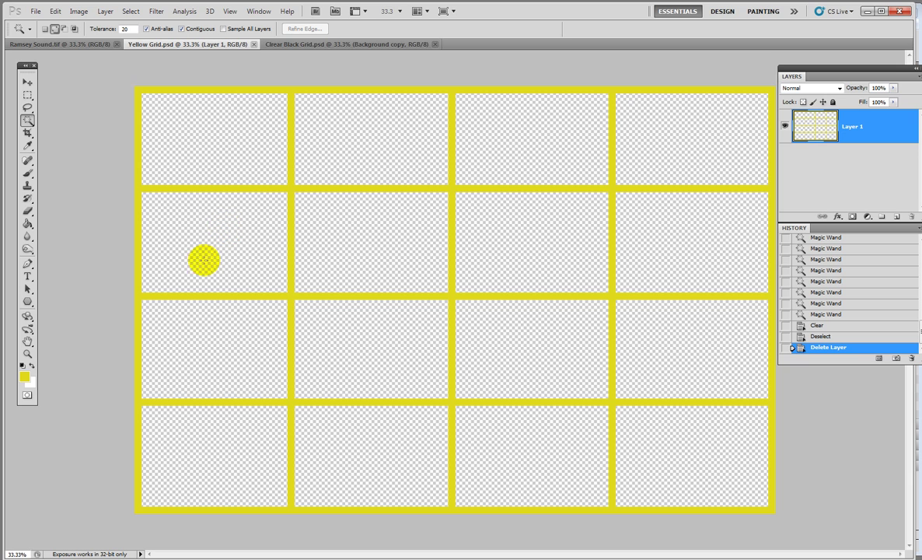
- Copy the grid layer from Yellow Grid.psd onto the Ramsey Sound photo with the Move tool, and minimize the grid document
left_click(87, 44)
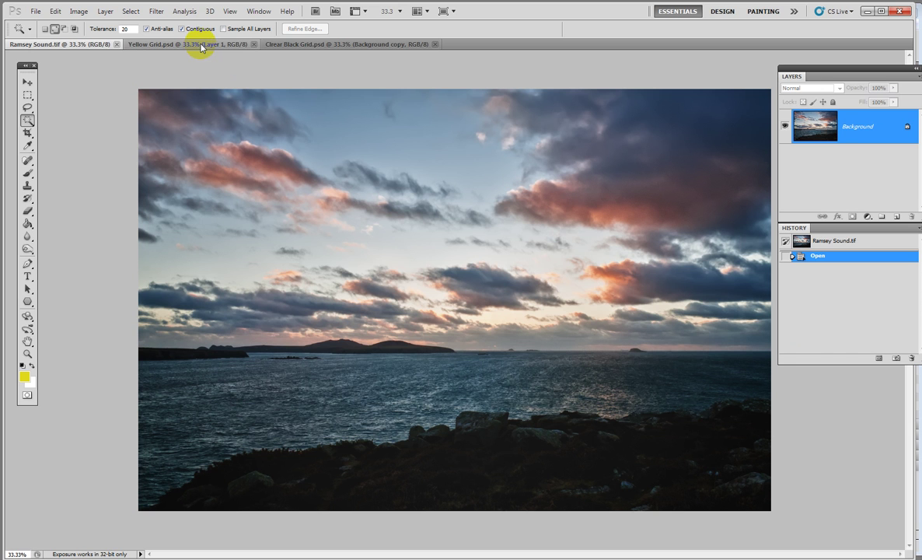
left_click_drag(201, 47, 257, 160)
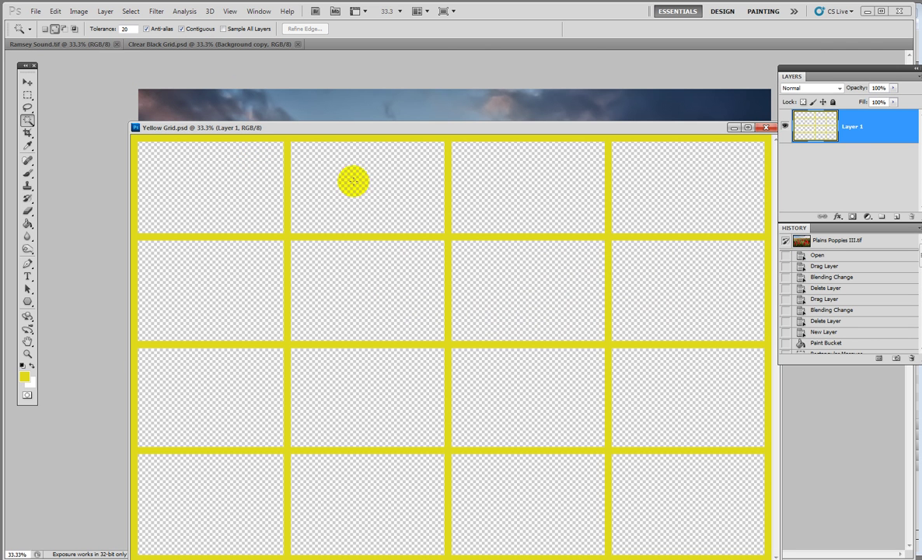
left_click(380, 204)
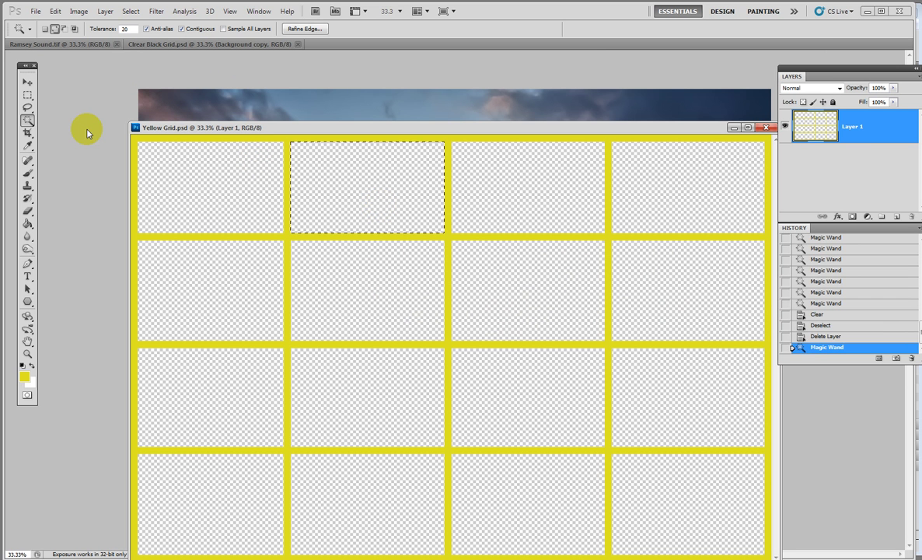
left_click(28, 82)
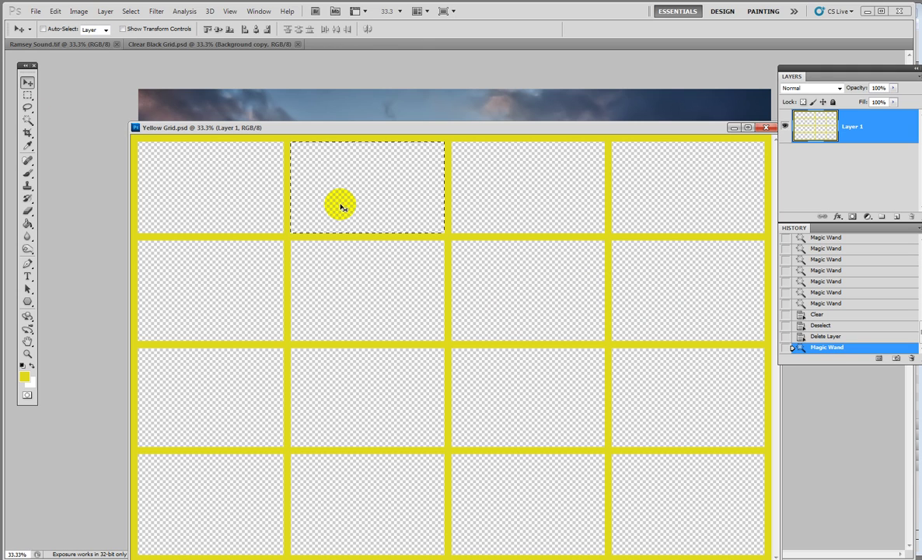
key("ctrl+d")
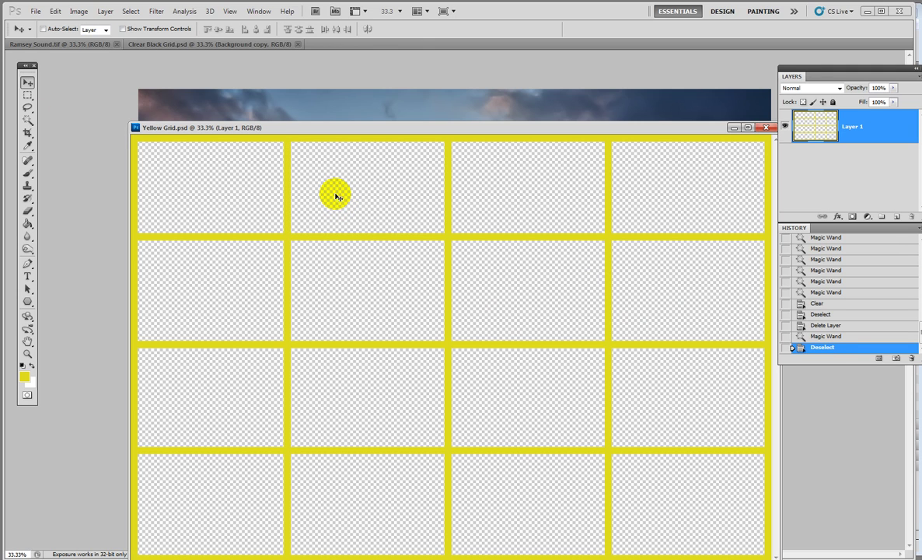
left_click_drag(422, 212, 440, 108)
left_click(735, 129)
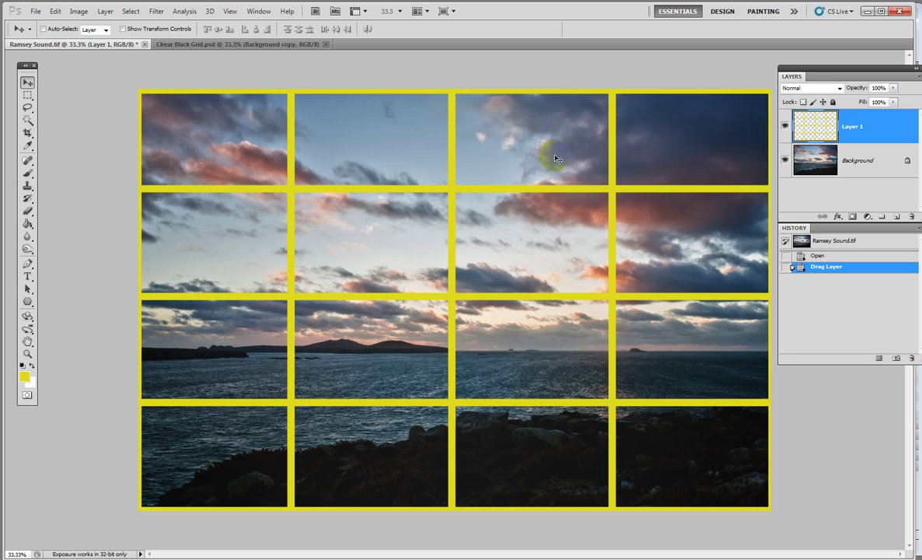
- Free Transform the grid layer to fit the photo edges, at about 98.9% width and 98.7% height
key("shift+Tab")
key("shift+Tab")
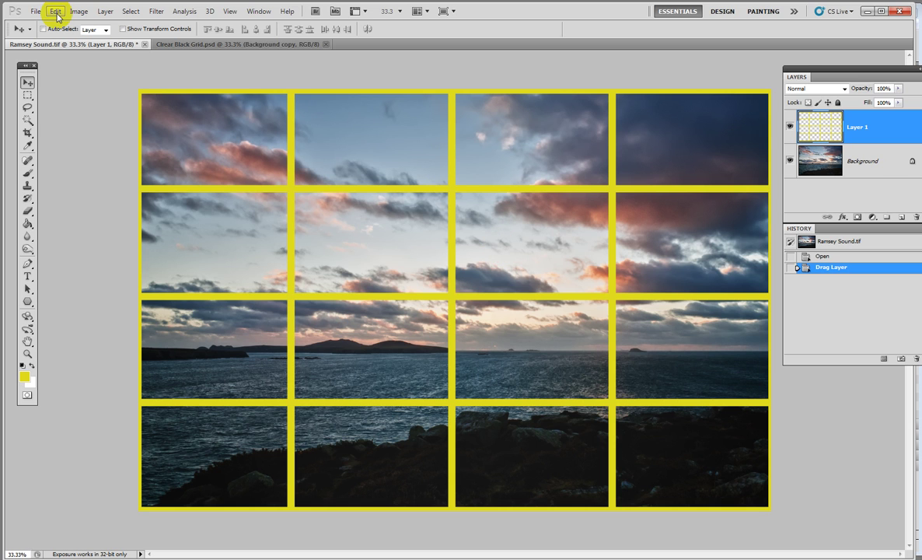
left_click(56, 12)
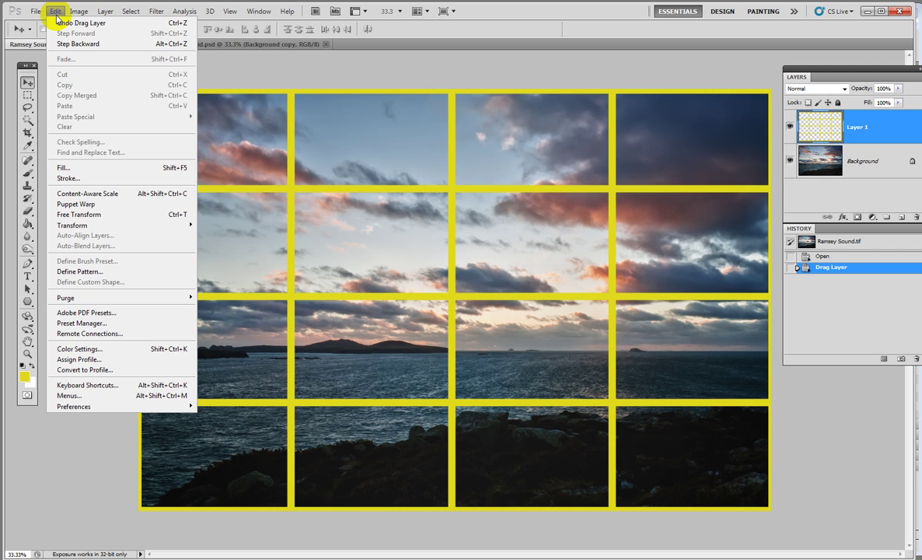
left_click(76, 214)
left_click_drag(135, 300, 137, 300)
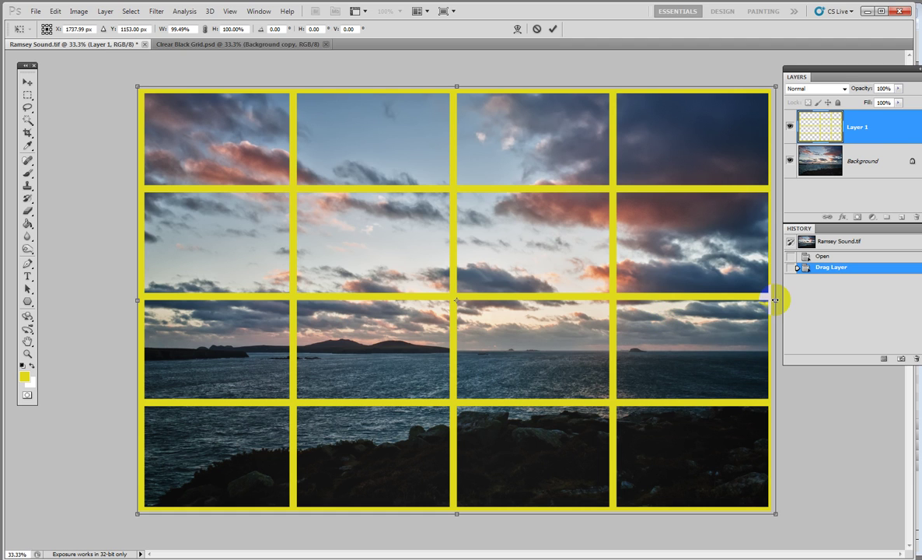
left_click_drag(775, 301, 772, 300)
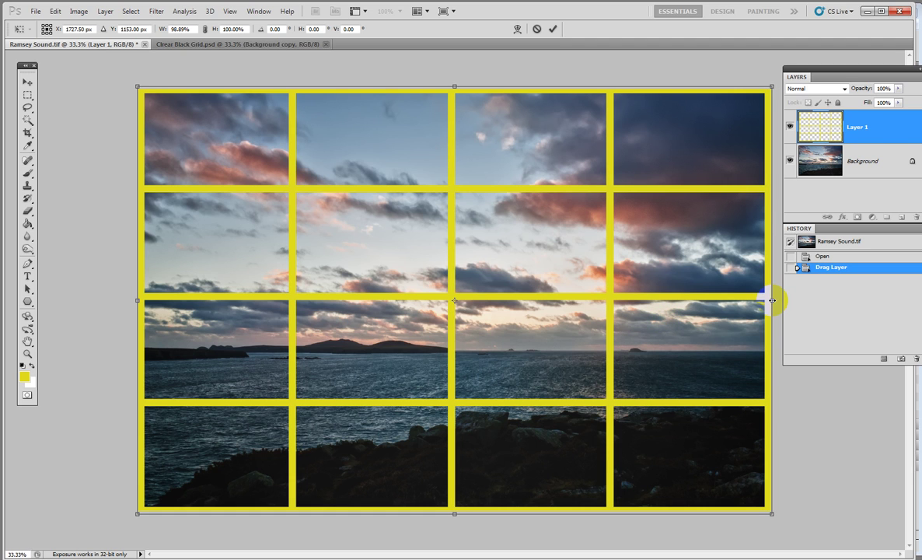
left_click_drag(454, 87, 454, 90)
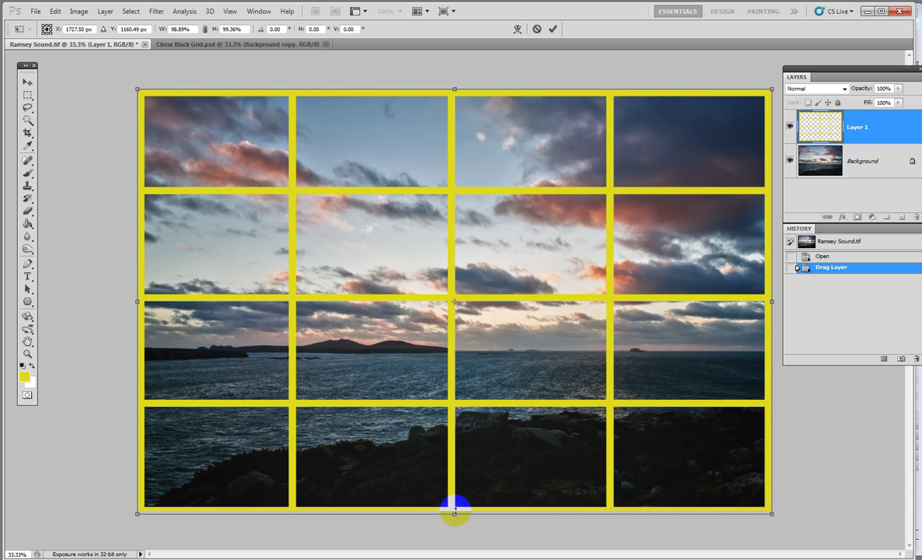
left_click_drag(455, 513, 455, 511)
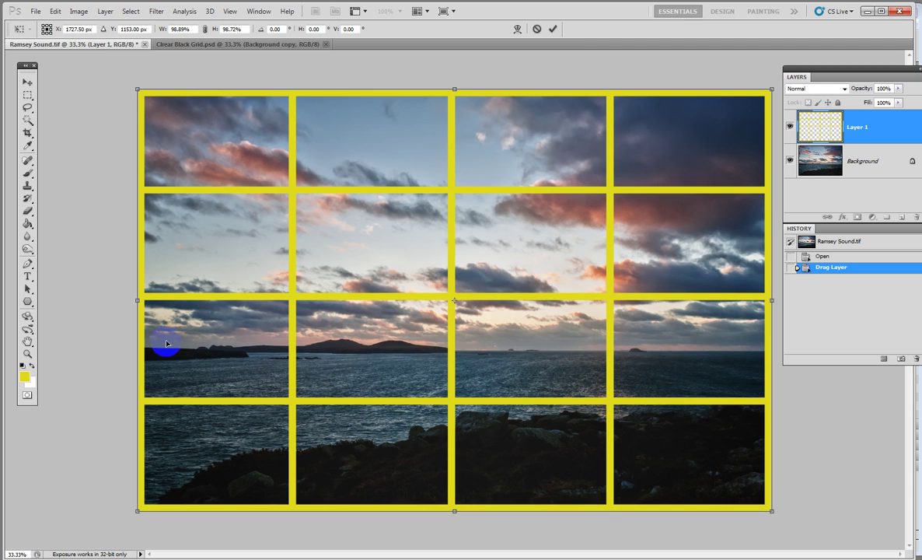
double_click(289, 122)
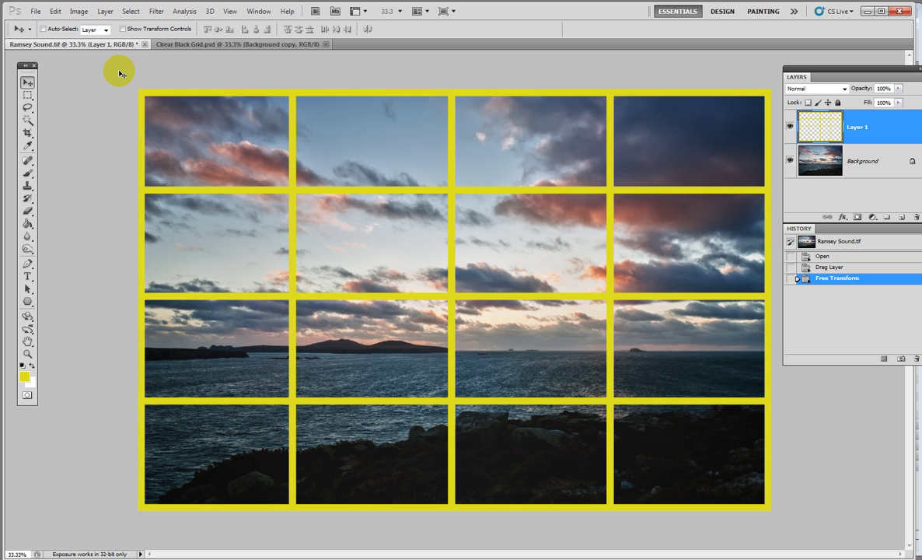
- Select the whole image with the Rectangular Marquee, apply a 100 px yellow inside stroke on the grid layer, and deselect
key("m")
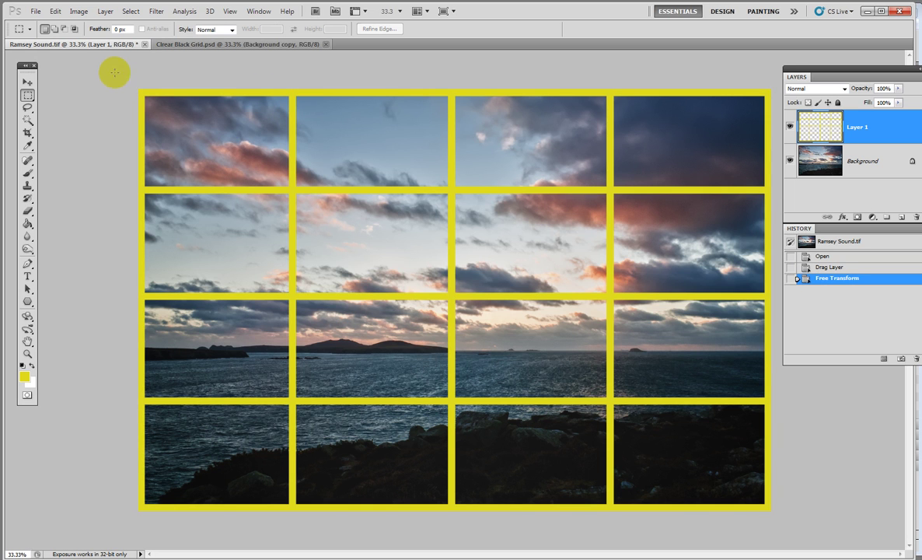
left_click_drag(115, 73, 778, 518)
left_click(56, 11)
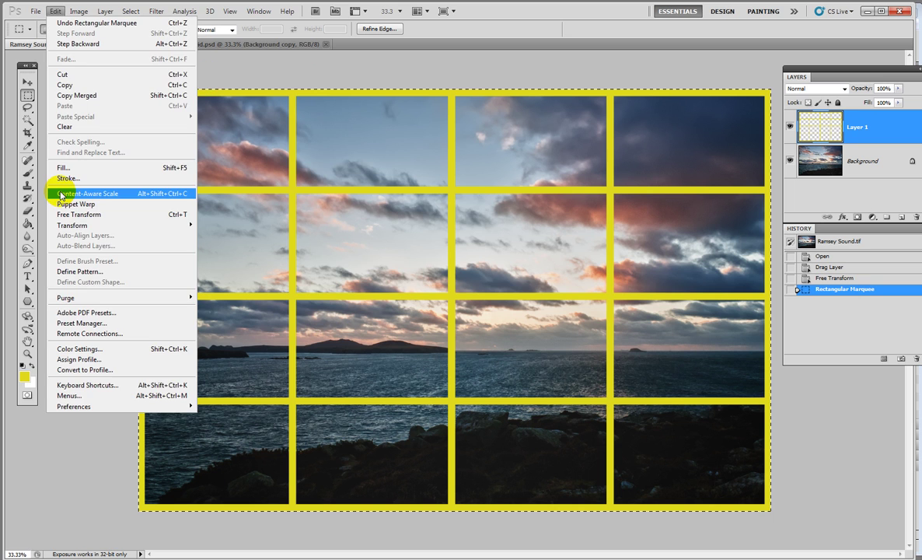
left_click(67, 178)
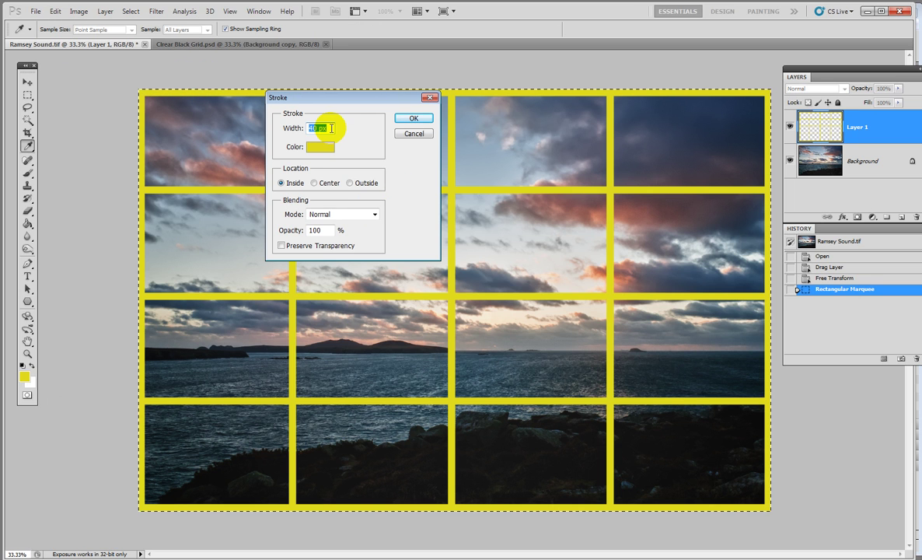
type("100")
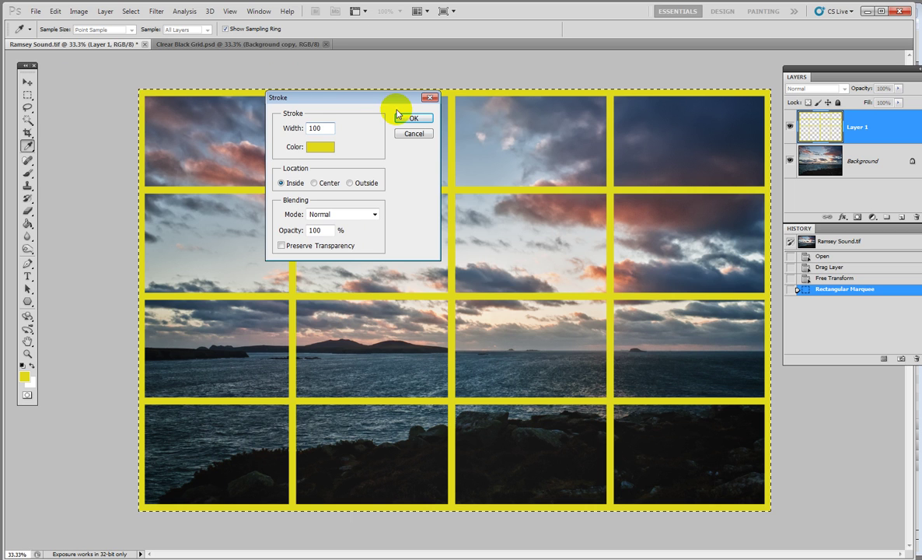
left_click(410, 118)
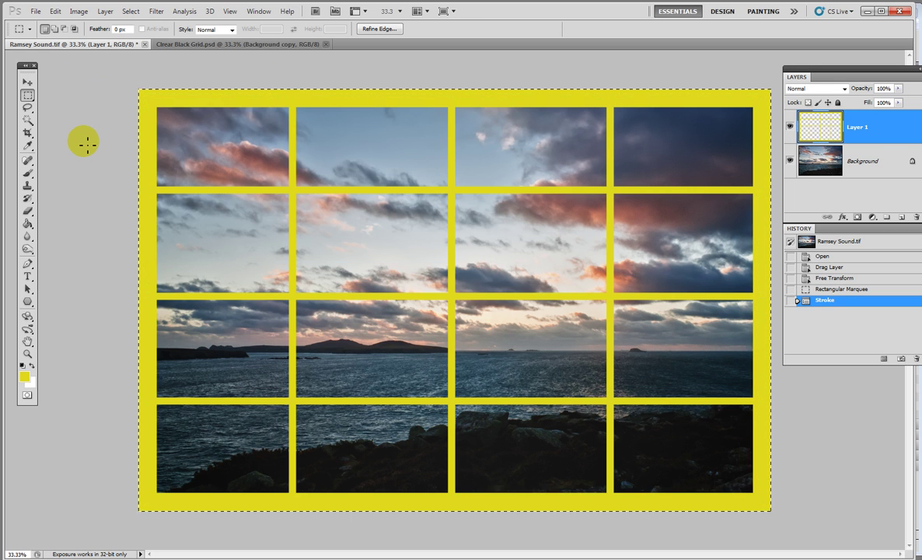
key("ctrl+d")
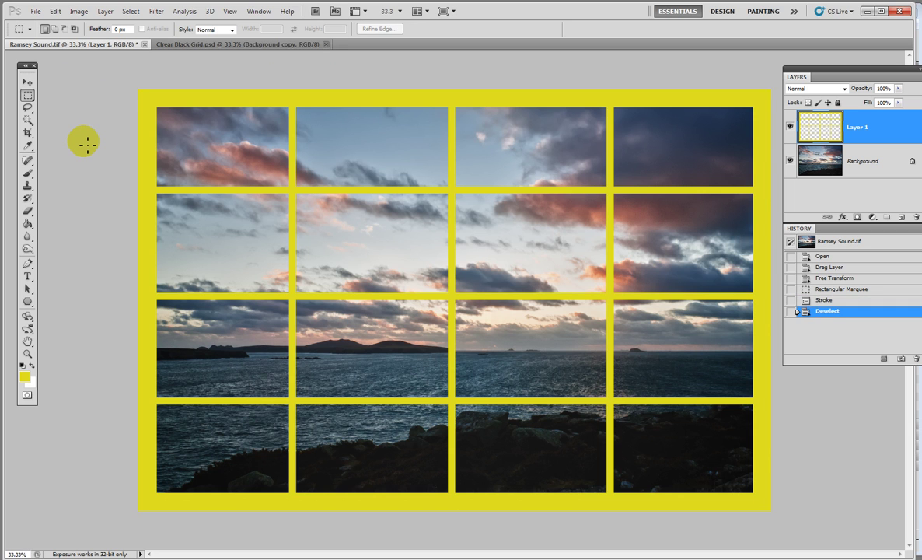
- Set the foreground colour to dark brown #4e3401 and recolour the yellow grid layer with the Paint Bucket
left_click(23, 367)
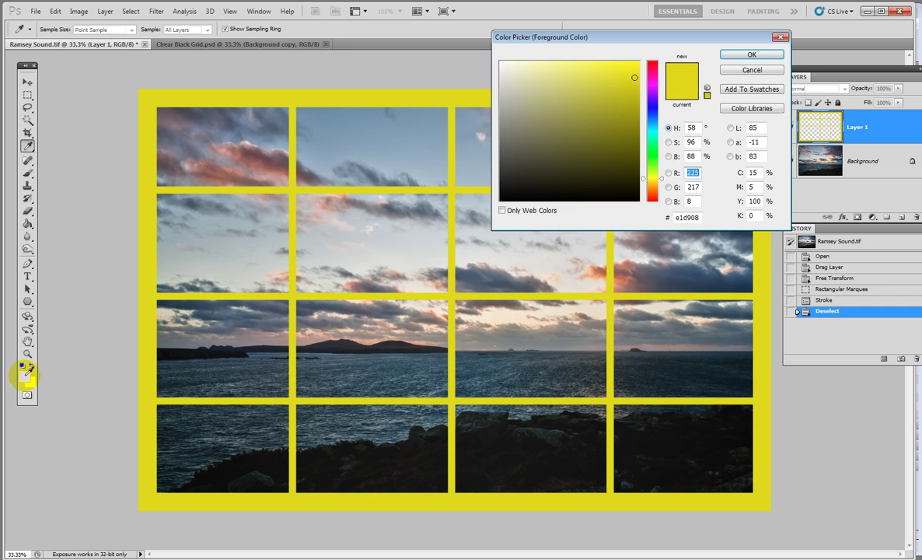
left_click_drag(662, 182, 662, 186)
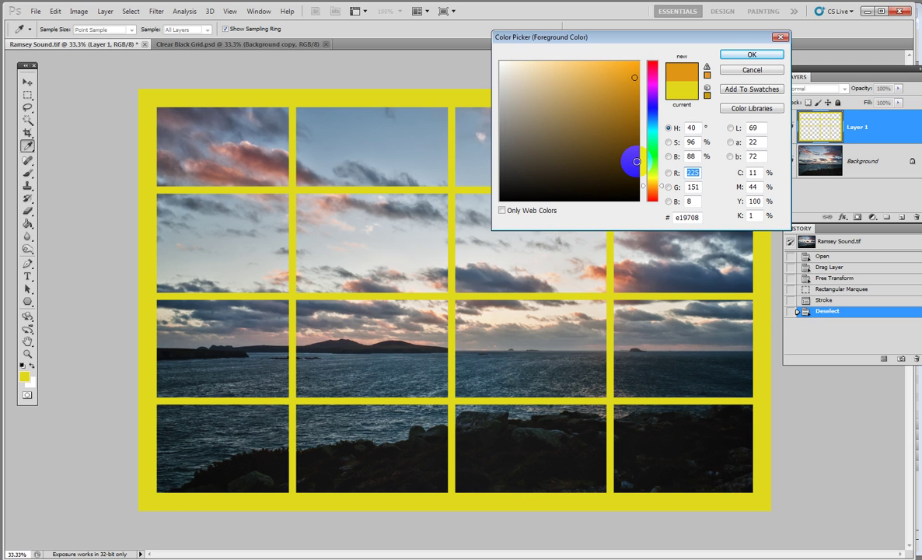
left_click(637, 160)
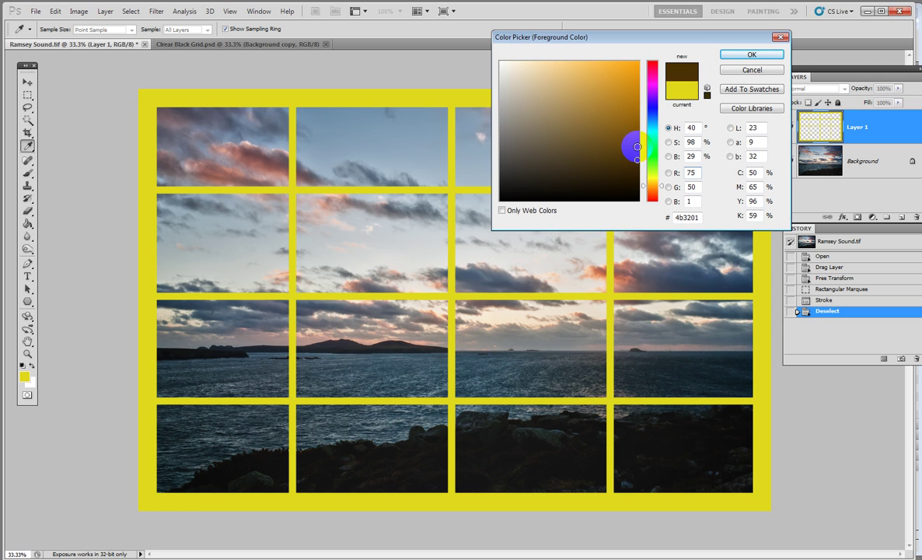
left_click_drag(636, 146, 638, 157)
left_click(761, 57)
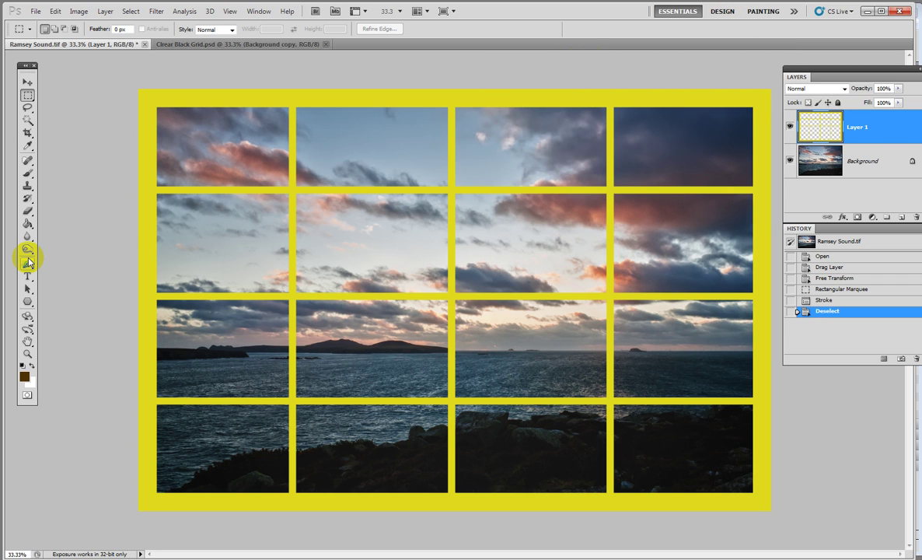
left_click(27, 223)
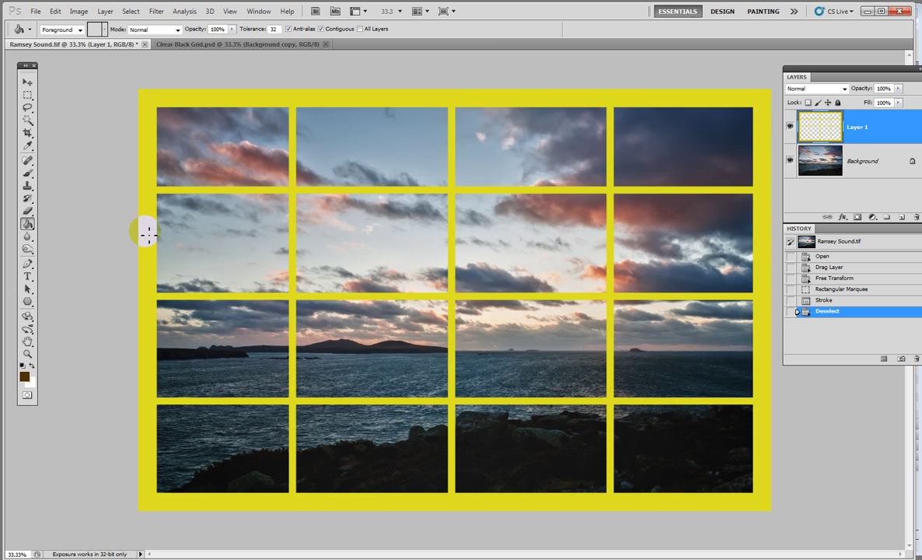
left_click(148, 233)
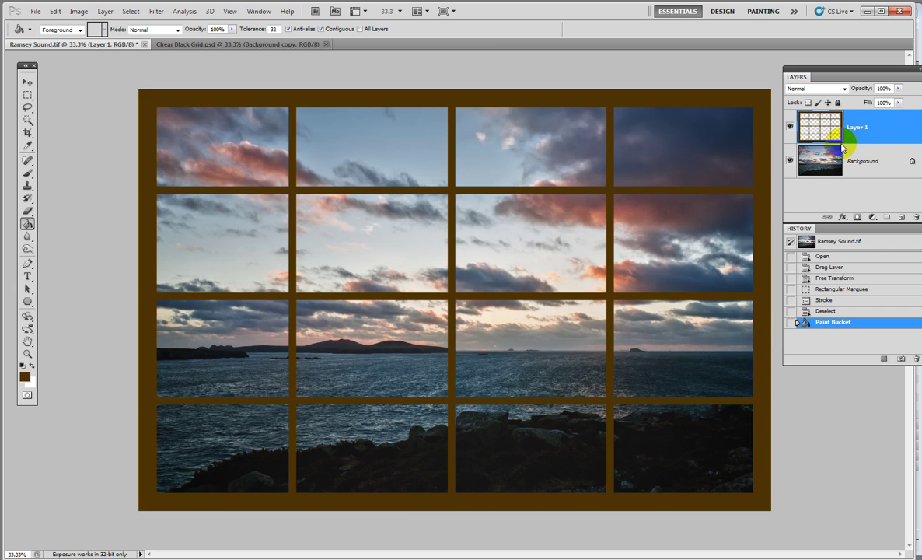
- Add an Inner Bevel to the grid layer with the Chisel Hard technique, 348% depth and an increased size
left_click(845, 217)
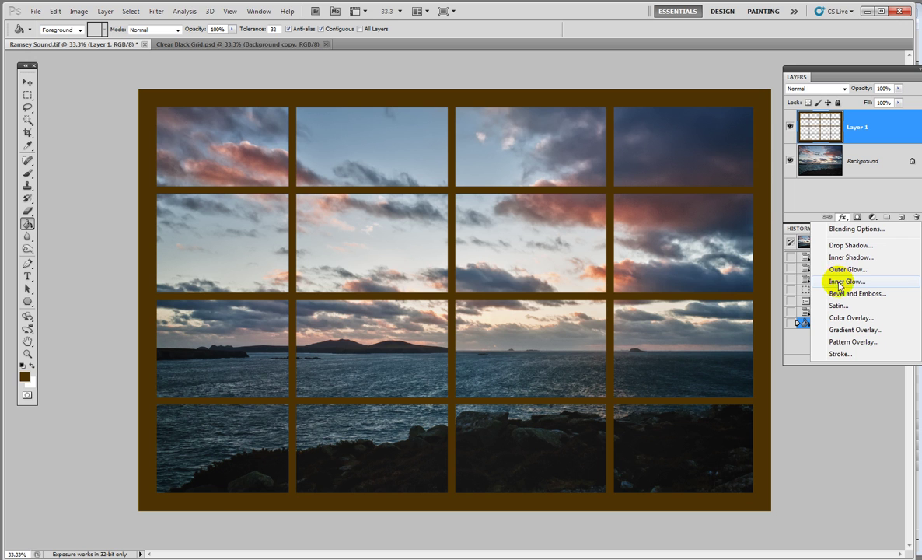
left_click(840, 294)
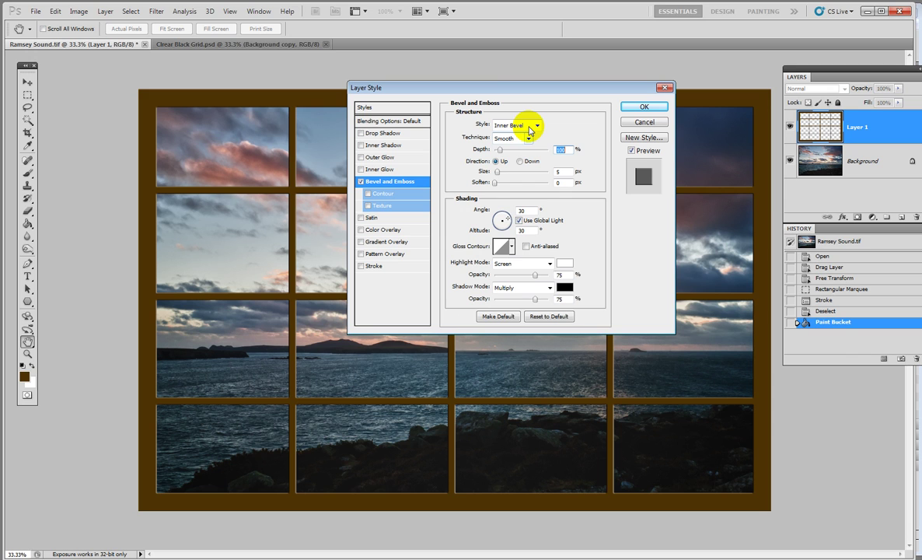
left_click(527, 139)
left_click(508, 158)
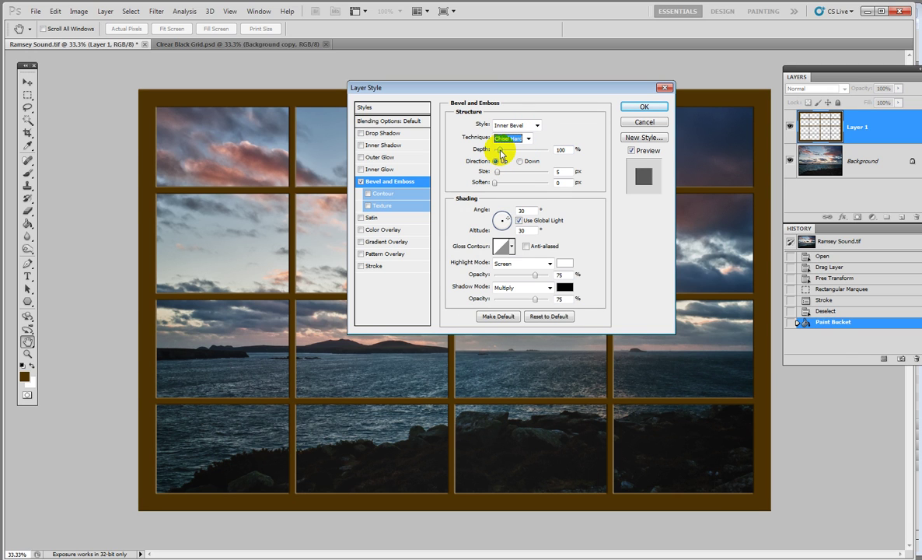
left_click_drag(502, 153, 502, 176)
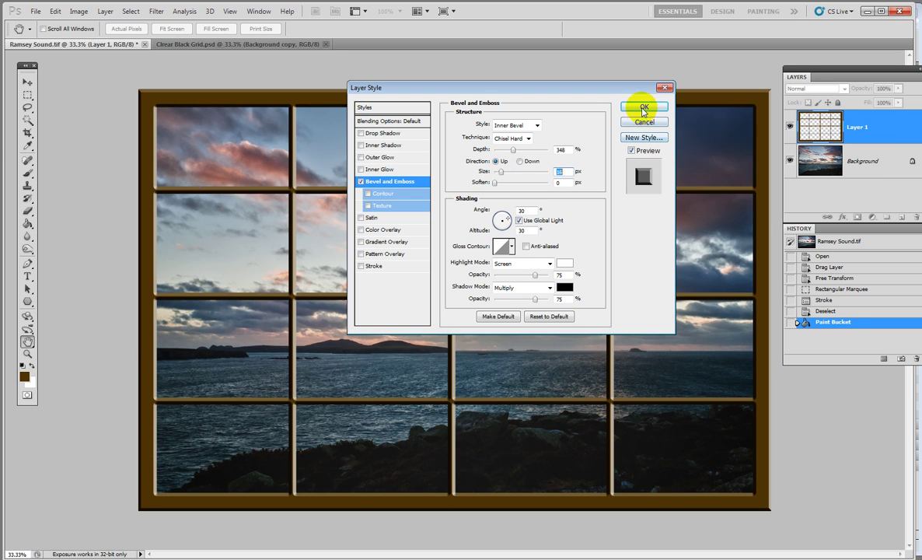
left_click(643, 109)
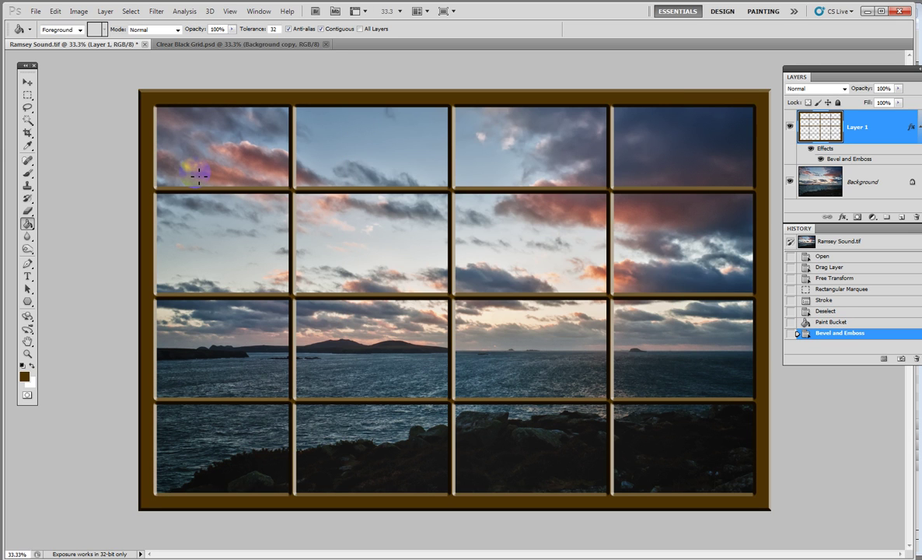
- Add a new layer above the grid, select the whole canvas, and set the foreground colour to a near-black brown
left_click(903, 218)
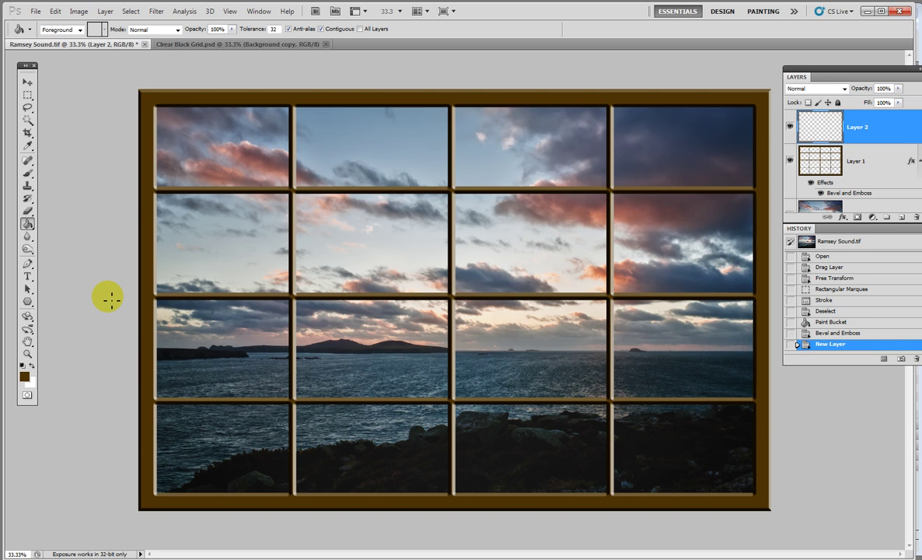
key("ctrl+a")
left_click(24, 376)
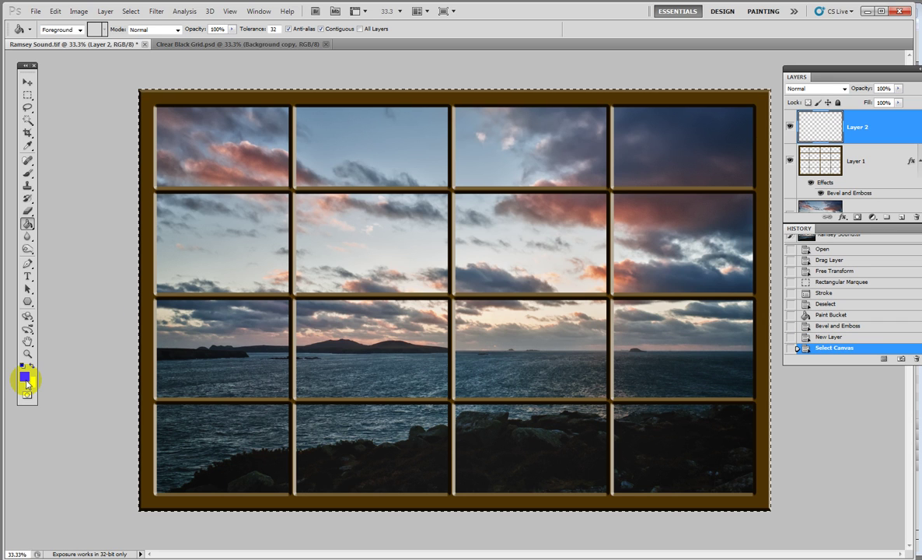
left_click(24, 376)
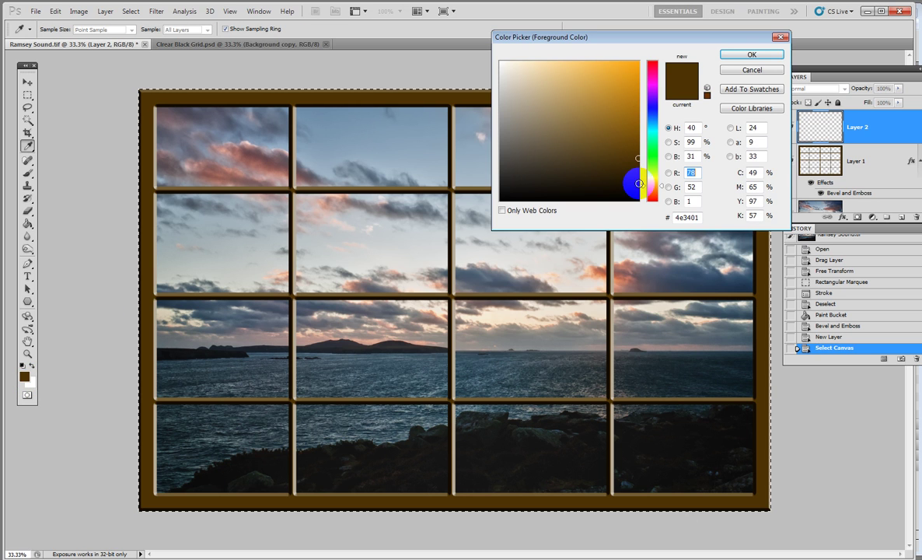
left_click(639, 184)
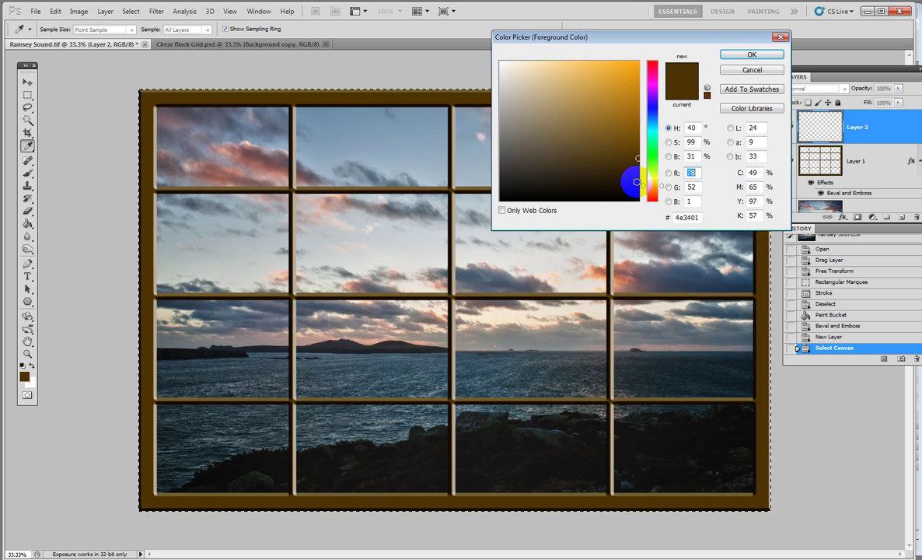
left_click(746, 56)
- Apply a 60 px inside stroke in the near-black brown around the canvas selection on the new layer, and deselect
left_click(56, 11)
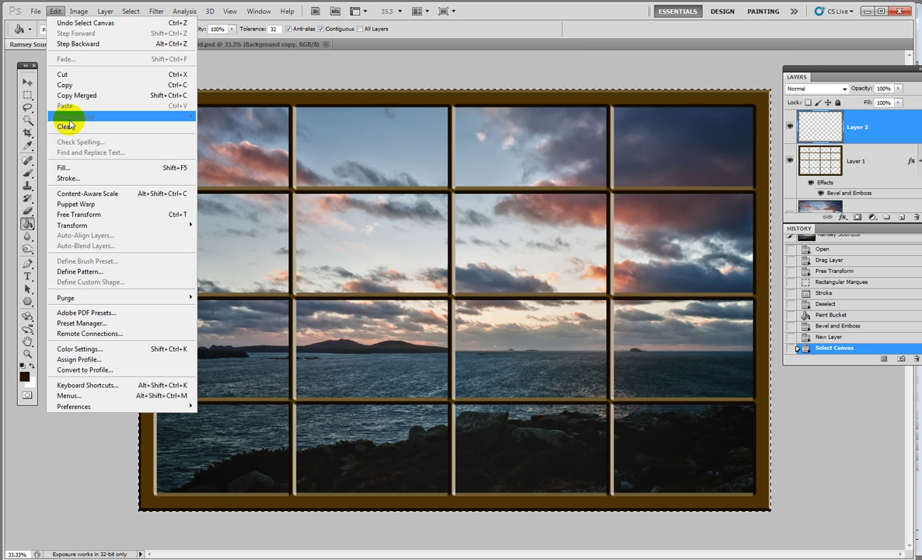
left_click(68, 178)
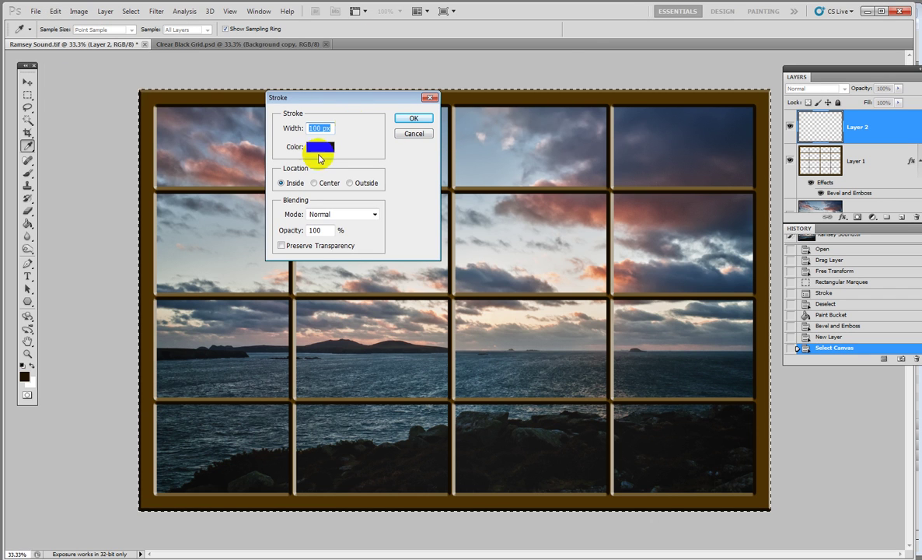
type("6")
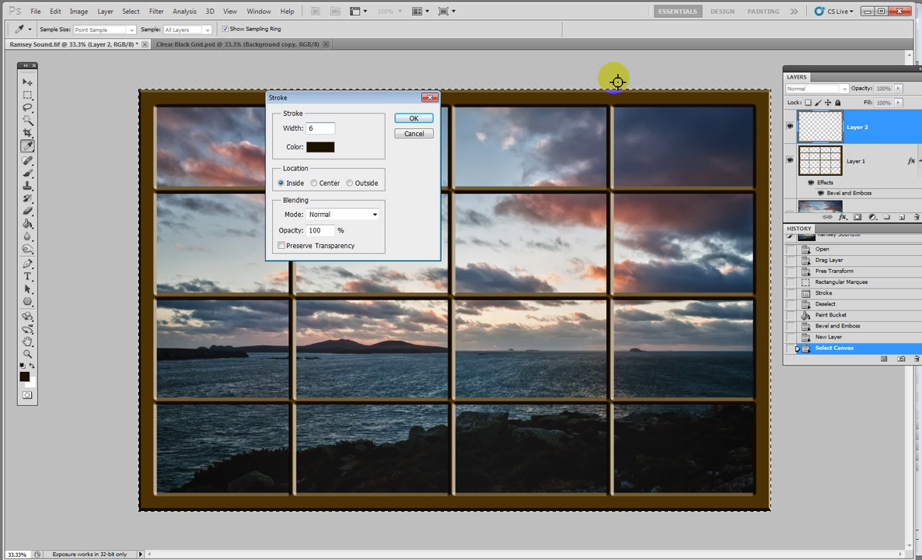
type("0")
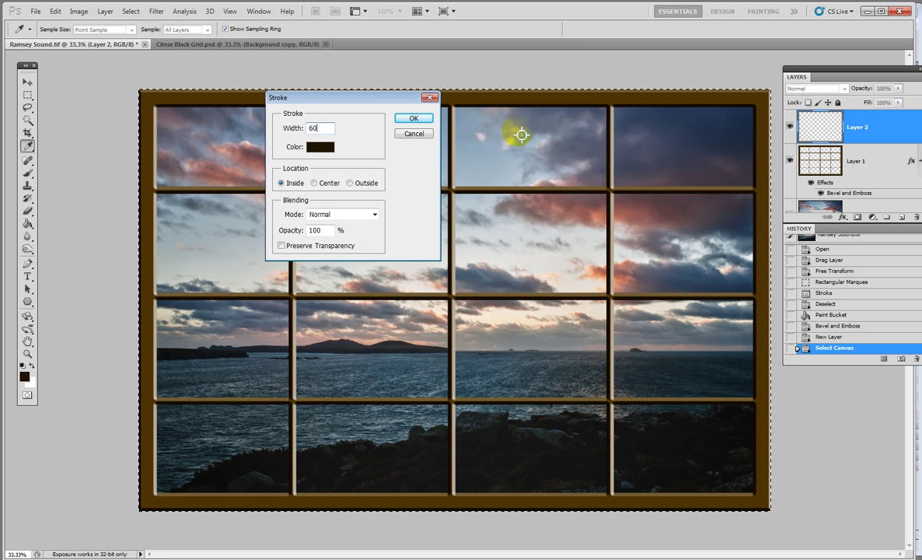
left_click(415, 119)
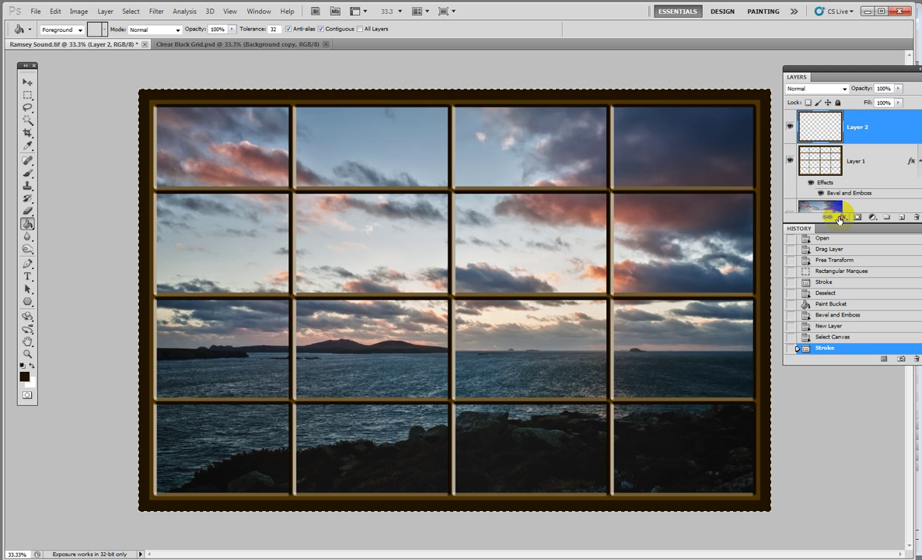
key("ctrl+d")
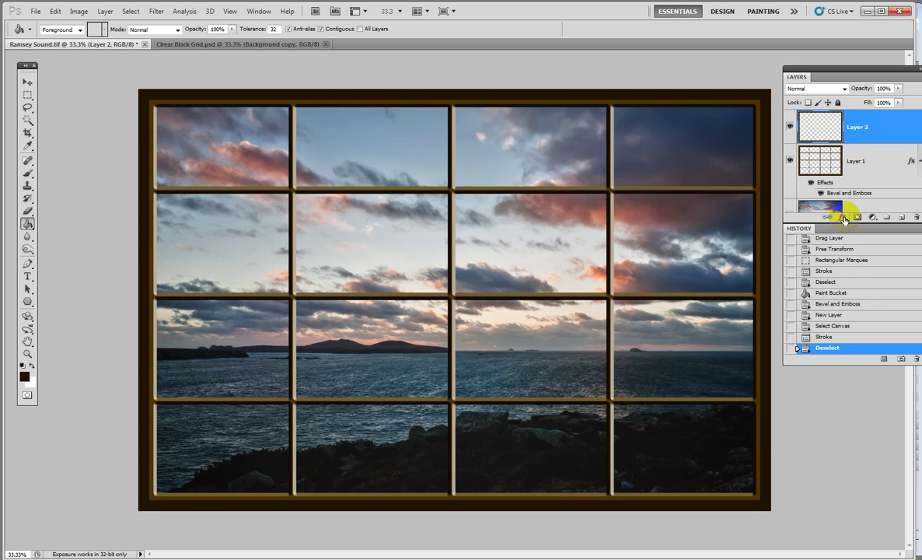
- Add an Inner Bevel to the outer border layer with the Chisel Hard technique, 256% depth and an increased size
left_click(844, 218)
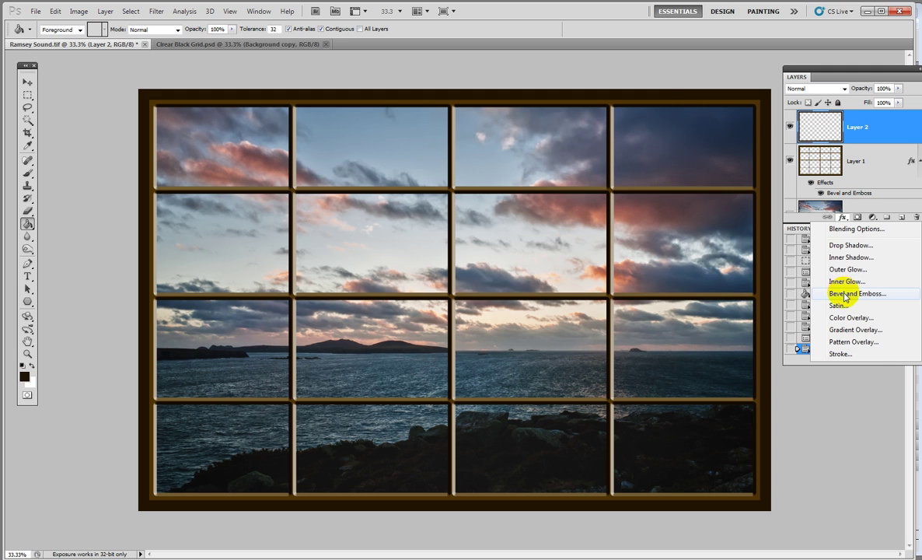
left_click(845, 294)
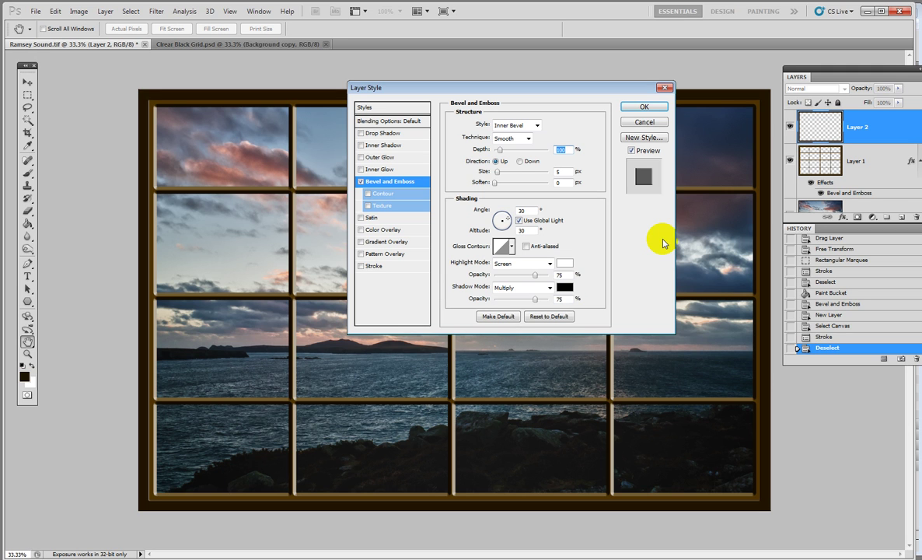
left_click(531, 127)
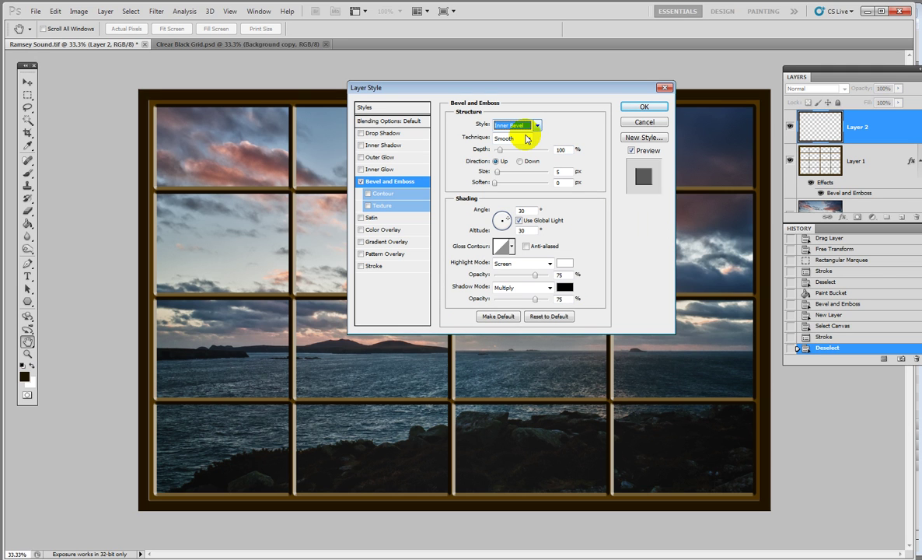
left_click(526, 138)
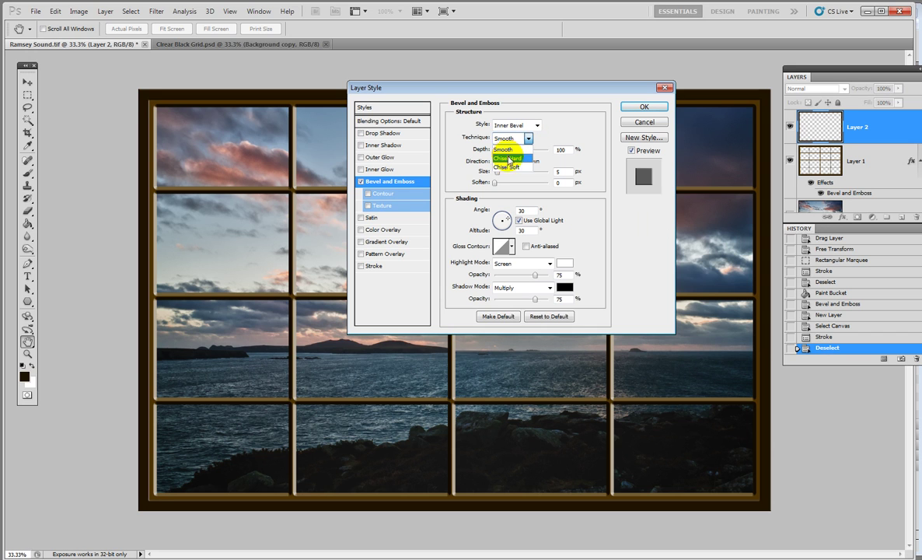
left_click(509, 159)
left_click_drag(508, 151, 501, 172)
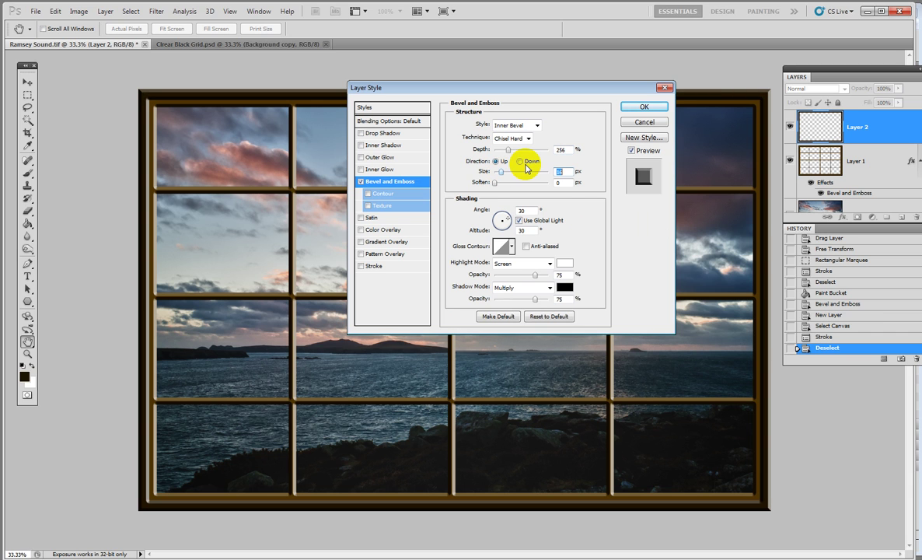
left_click(643, 106)
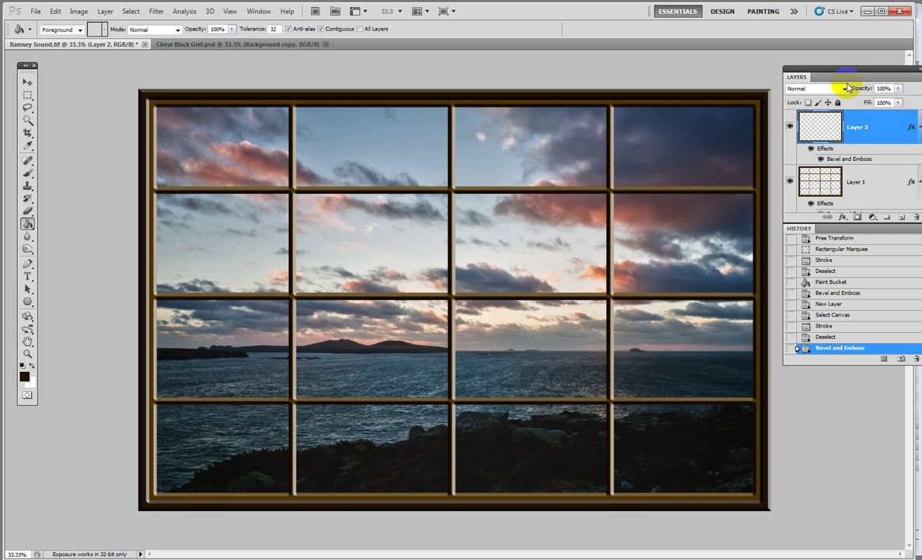
- Hide the Layers and History panels to view the framed photo, then restore them and shift them slightly up
key("shift+Tab")
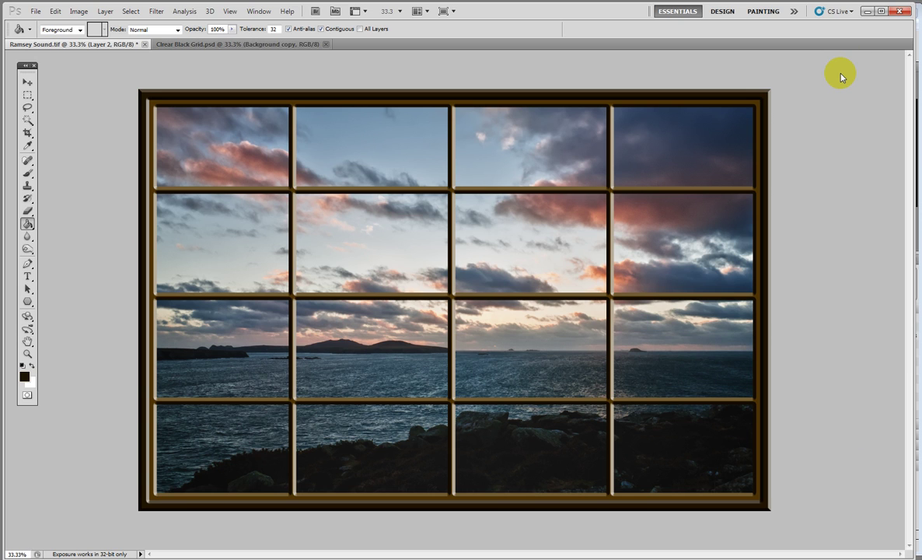
key("shift+Tab")
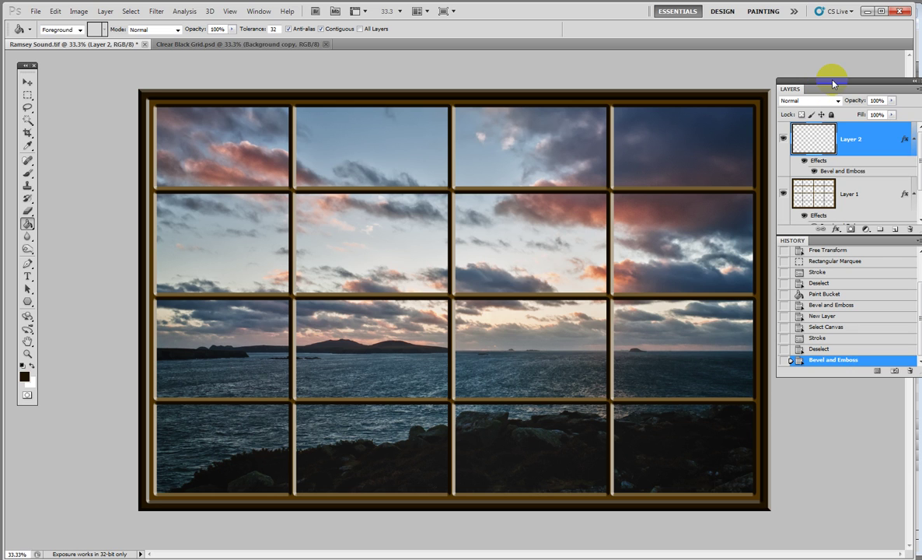
left_click_drag(833, 83, 828, 76)
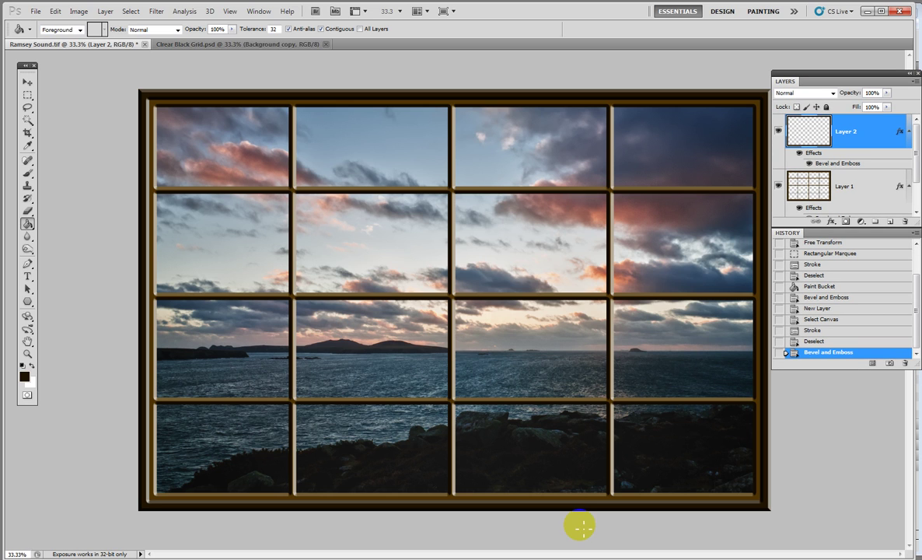